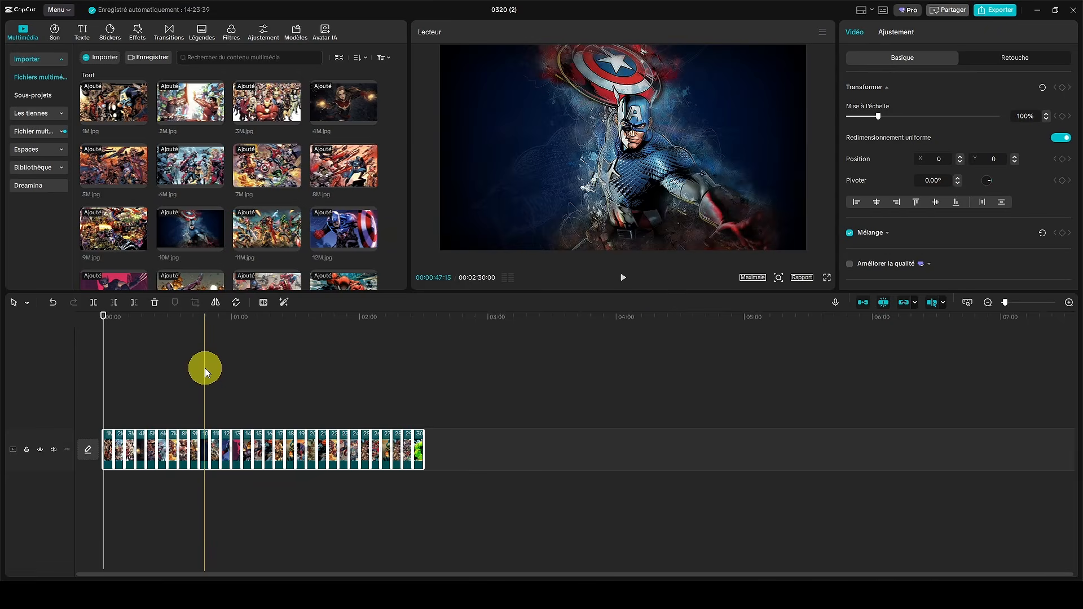
Enlarge the image clip 7M.jpg to a scale of 115% so it fills the frame.
click(1069, 303)
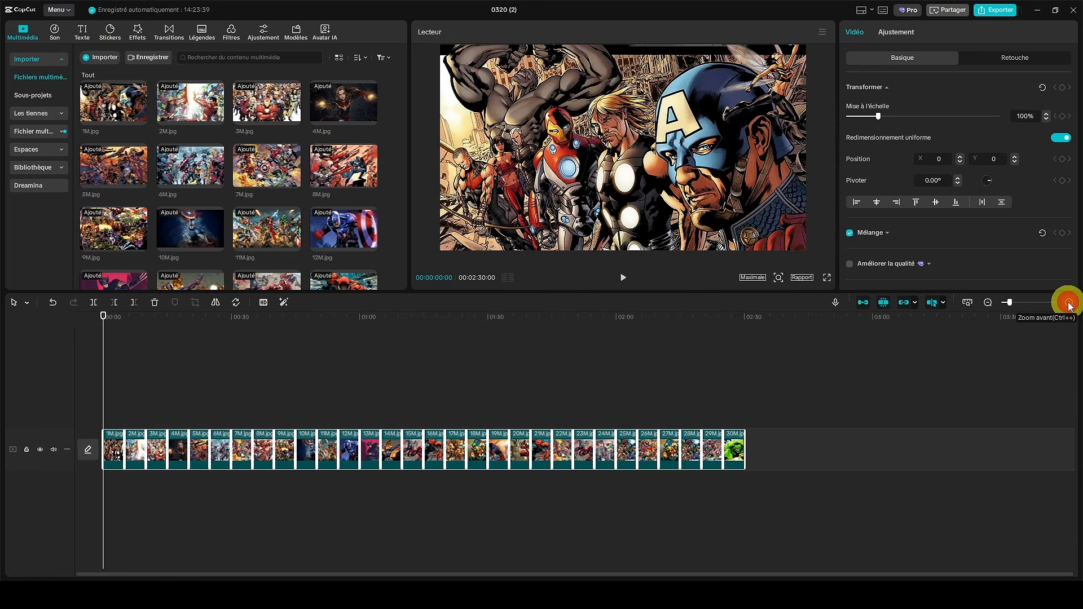
click(1069, 303)
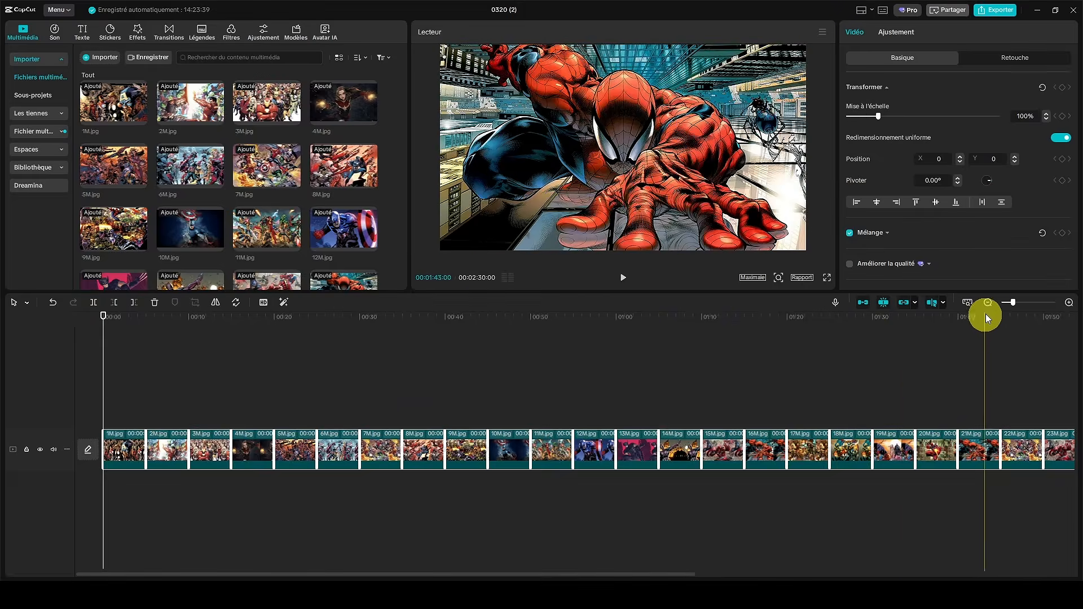
click(988, 303)
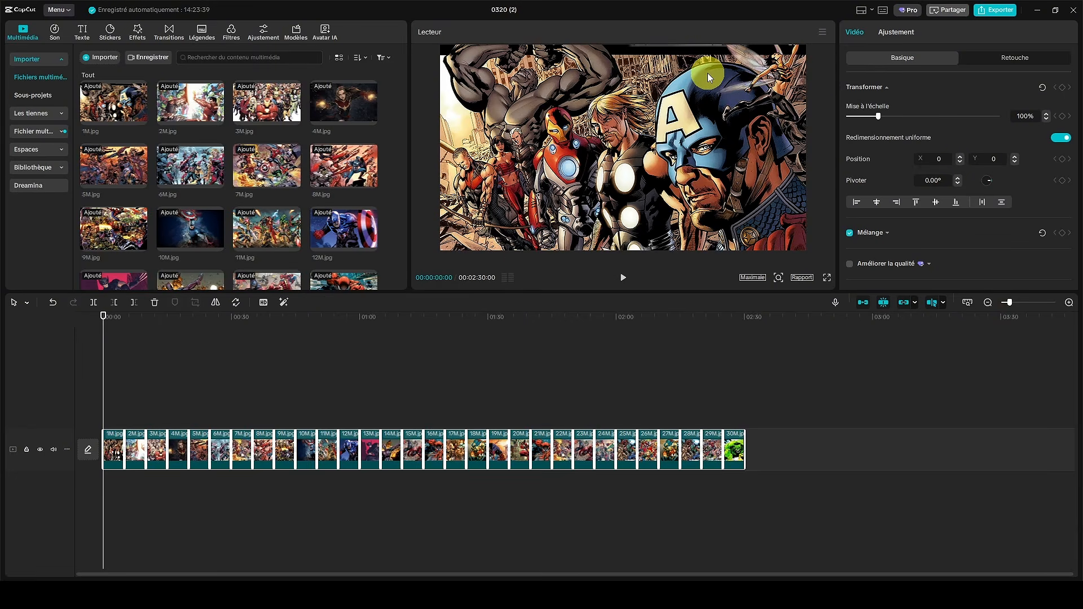
drag(106, 315, 242, 333)
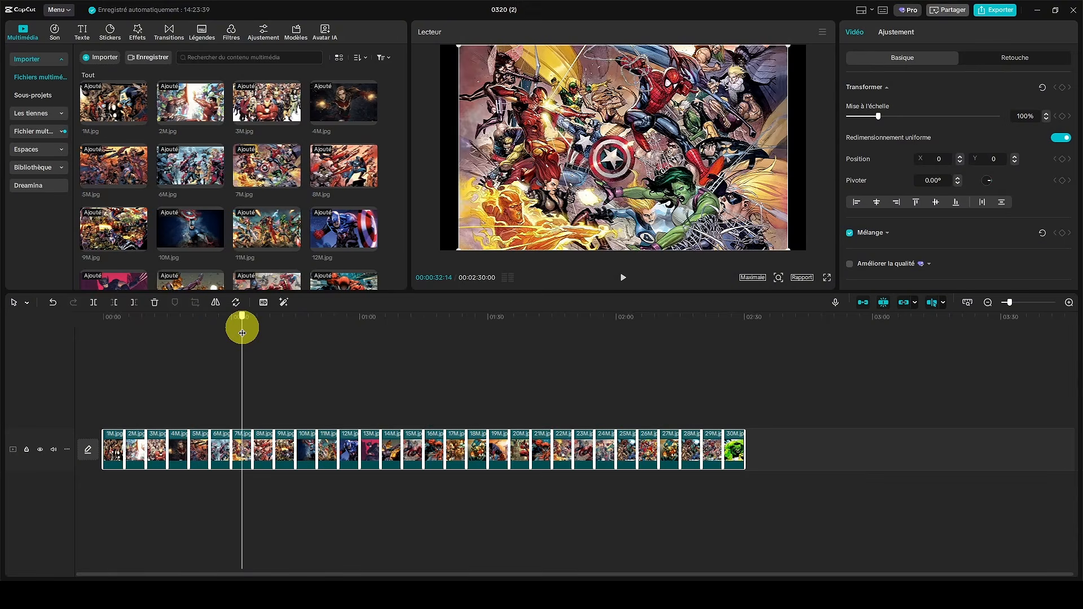
click(247, 445)
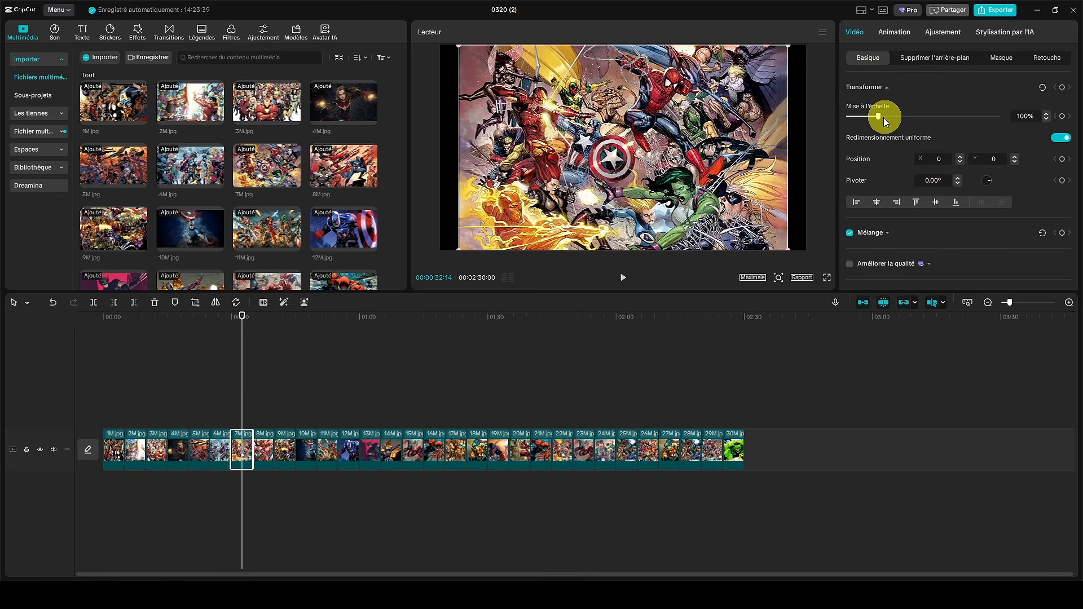
drag(879, 117, 883, 116)
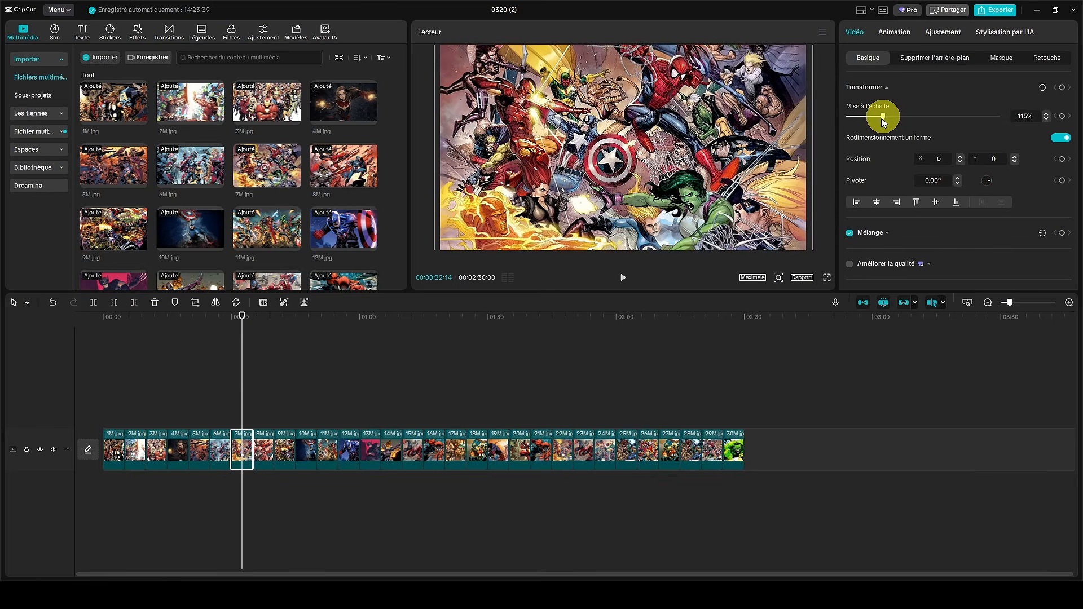
Scale the image clip 8M.jpg to 138% and 9M.jpg to 130% to remove their black side bars.
drag(242, 314, 259, 314)
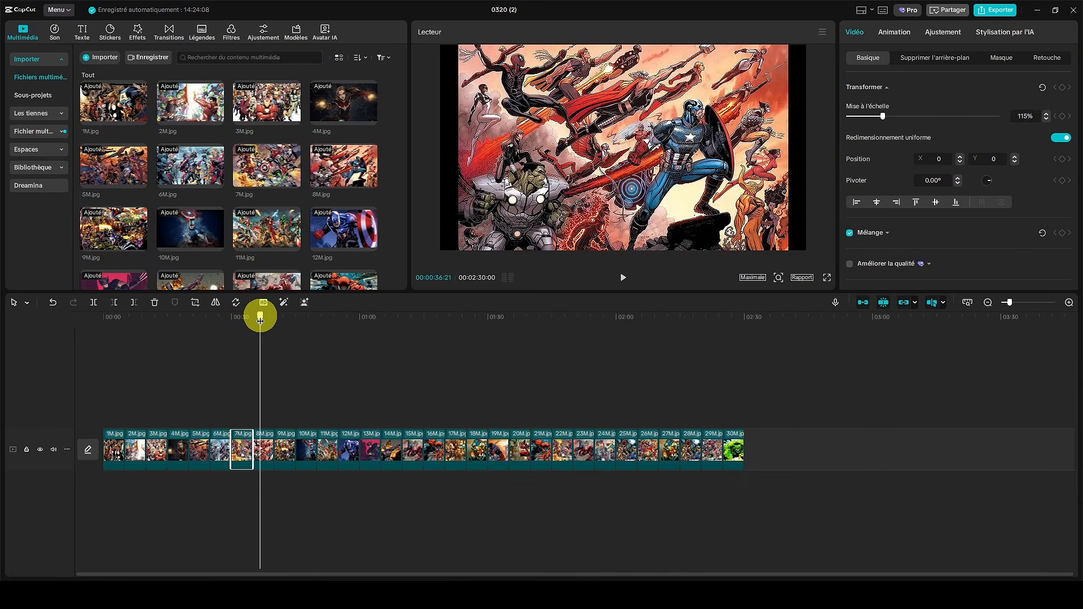
click(267, 442)
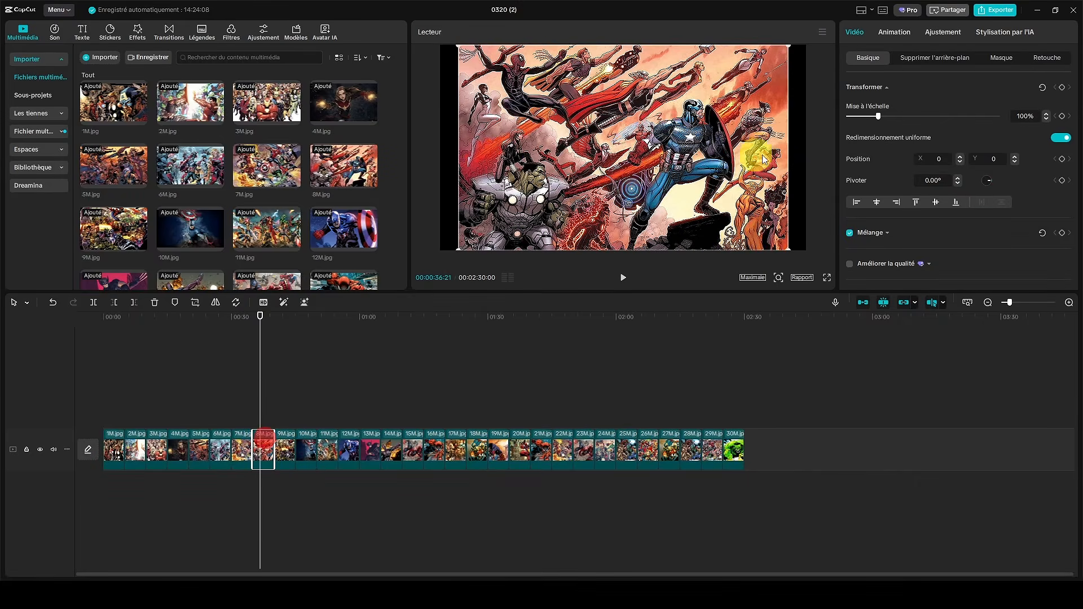
drag(879, 116, 890, 114)
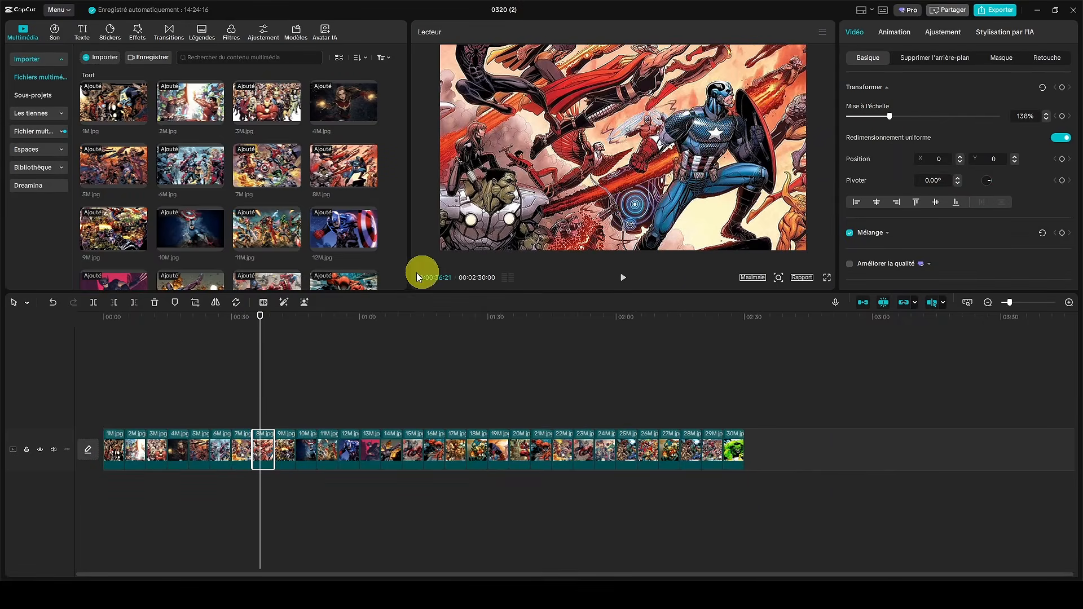
click(259, 320)
drag(259, 320, 281, 315)
click(283, 448)
drag(879, 115, 888, 116)
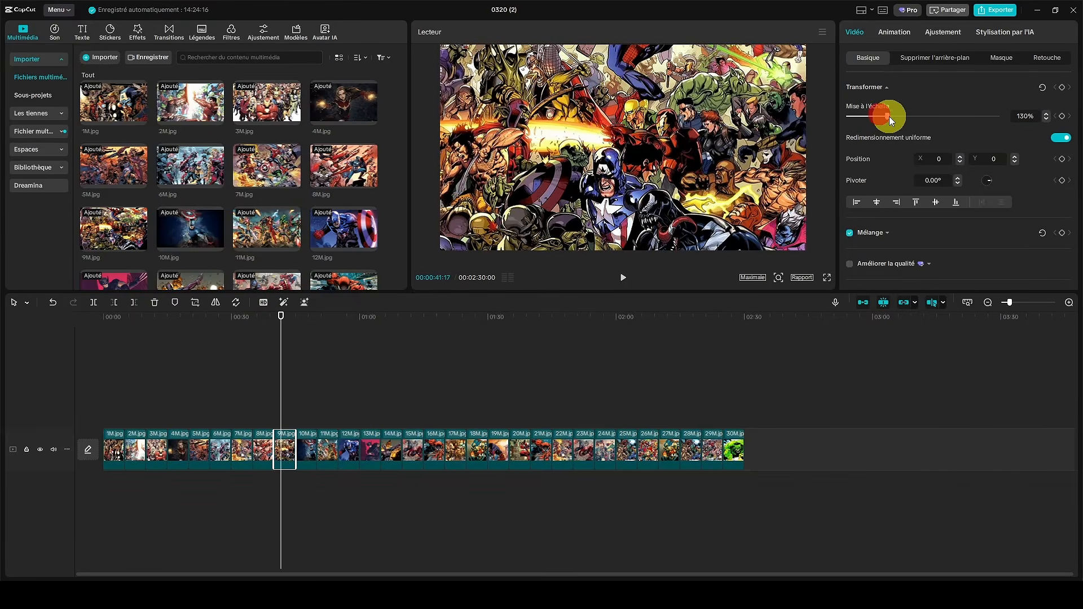
Scale the image clip 17M.jpg to 130% and enlarge 19M.jpg to fill the frame.
drag(279, 322, 453, 327)
click(454, 435)
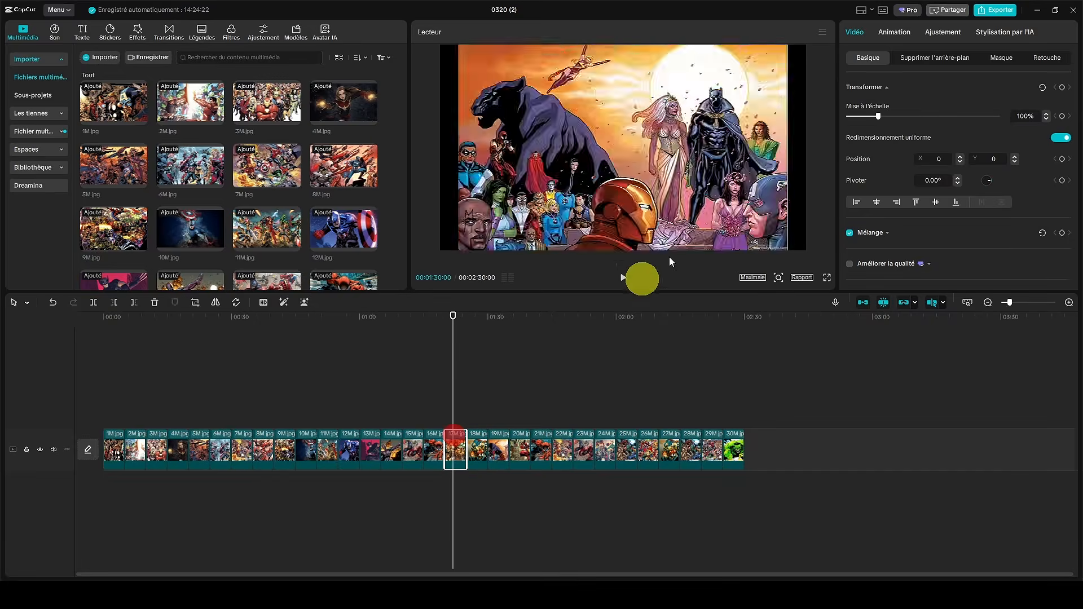
drag(879, 114, 888, 116)
drag(457, 316, 498, 316)
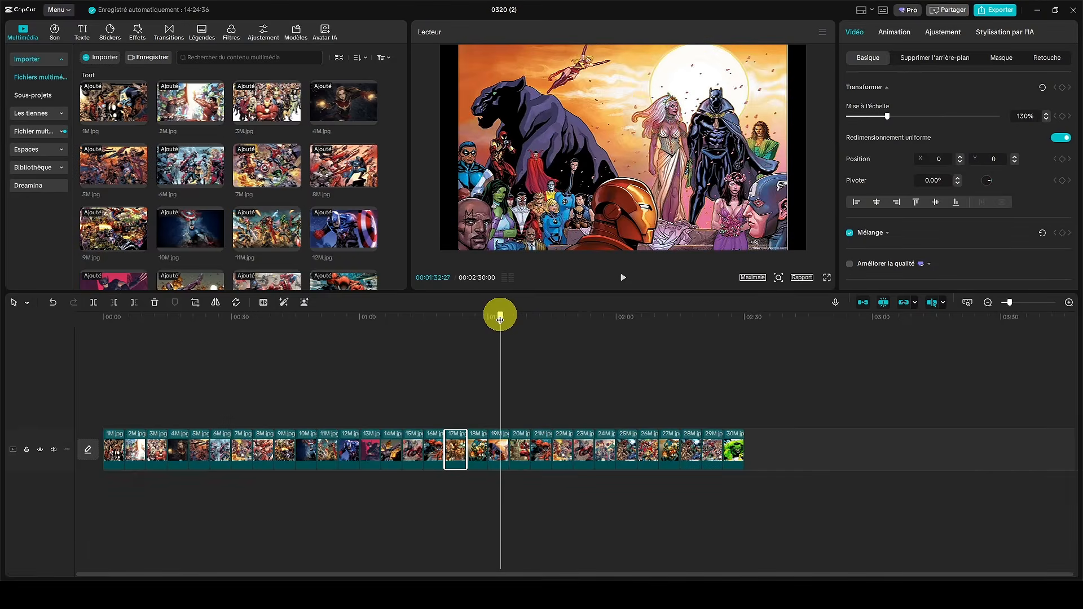
click(495, 438)
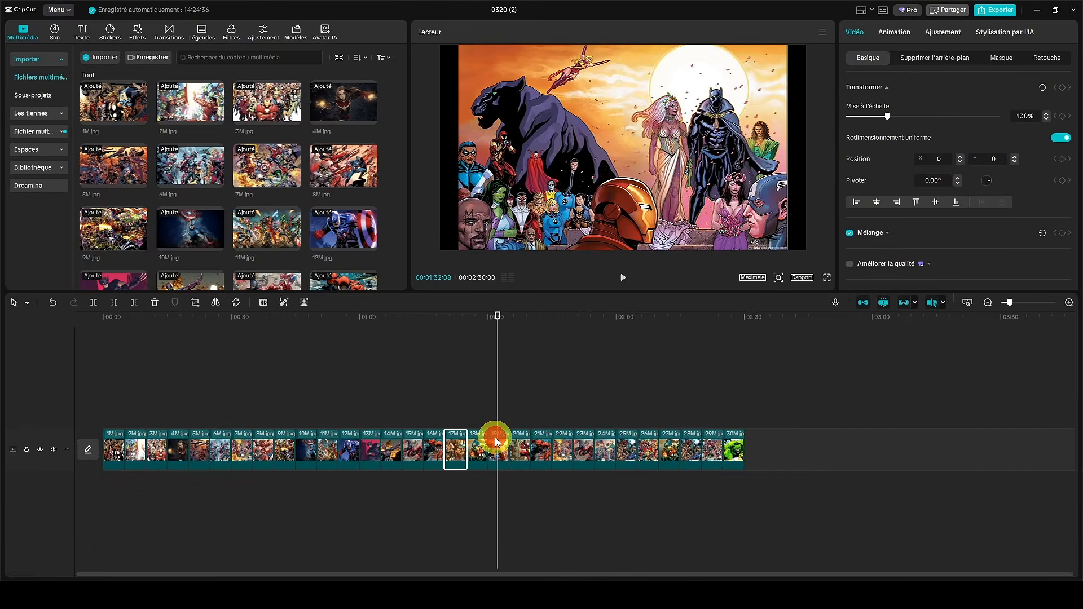
drag(881, 115, 885, 116)
Scale the image clip 20M.jpg to 124% and 22M.jpg to 119% so both cover the frame.
drag(498, 315, 520, 319)
click(522, 448)
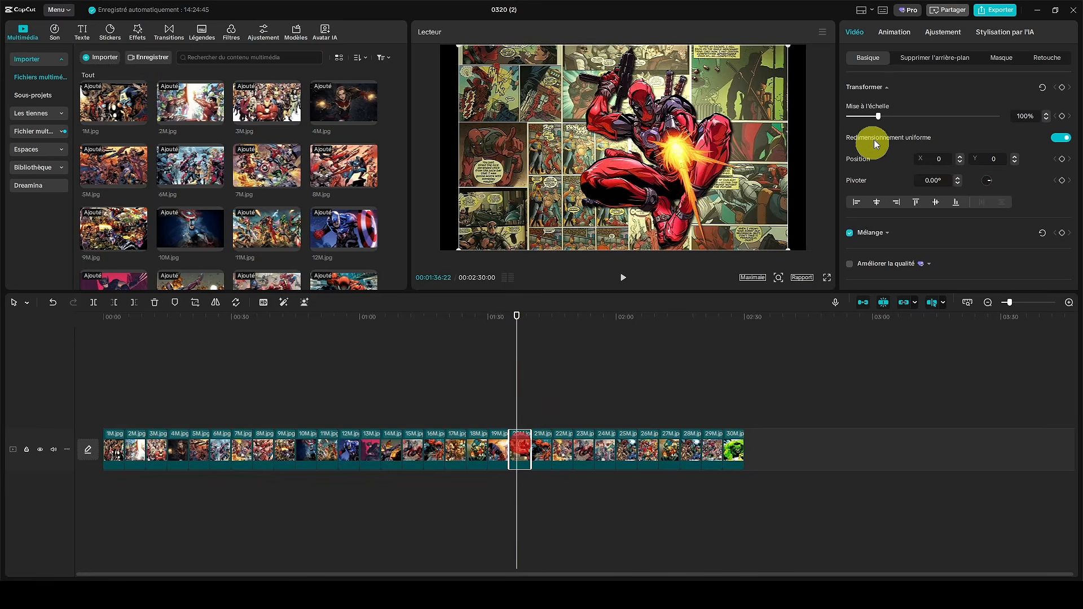
drag(880, 114, 889, 118)
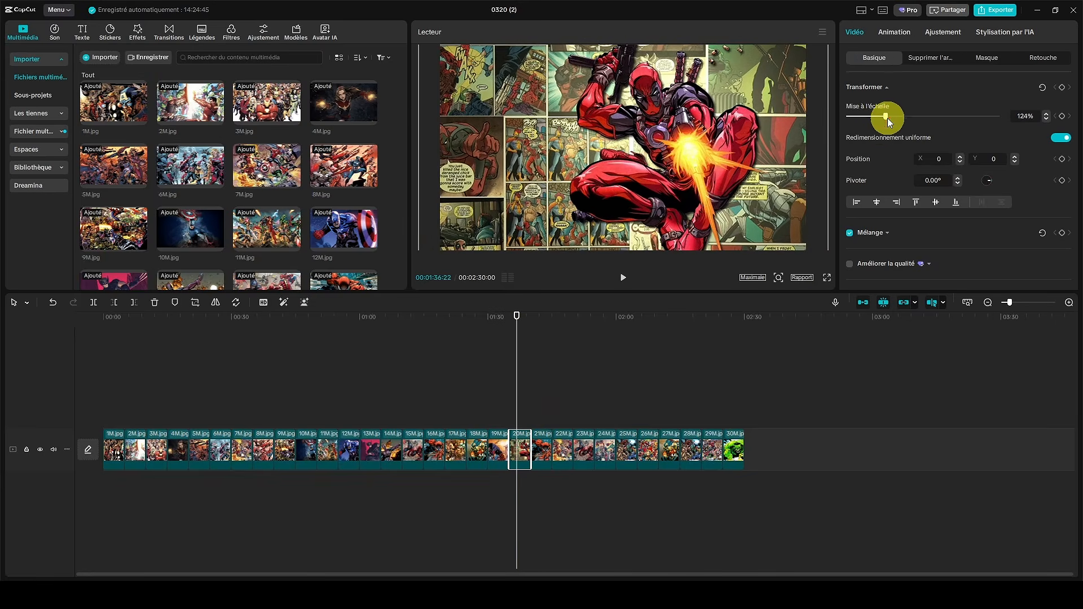
drag(517, 315, 570, 313)
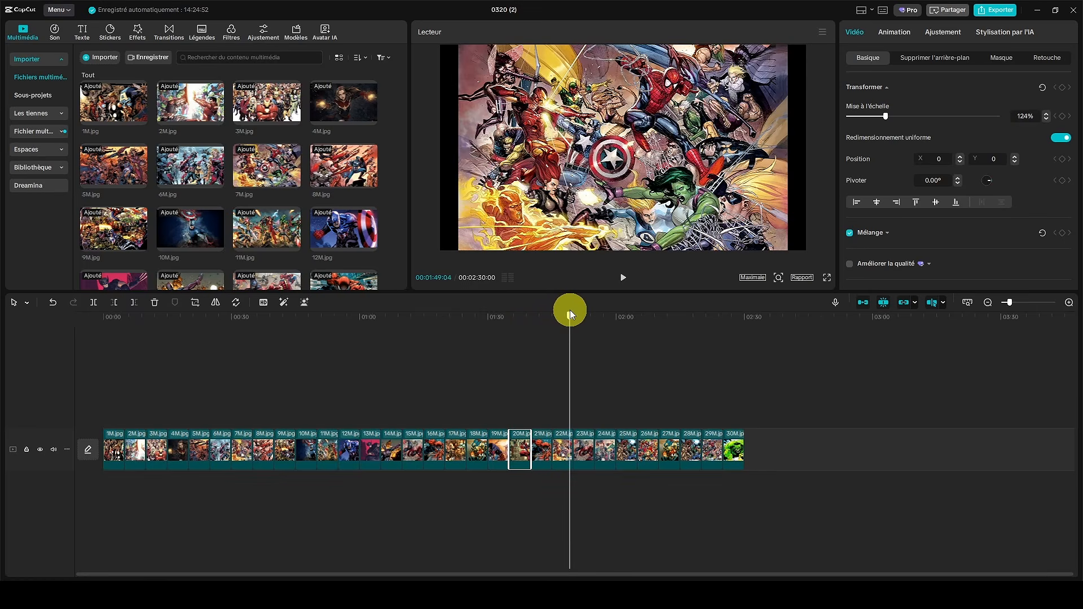
click(561, 443)
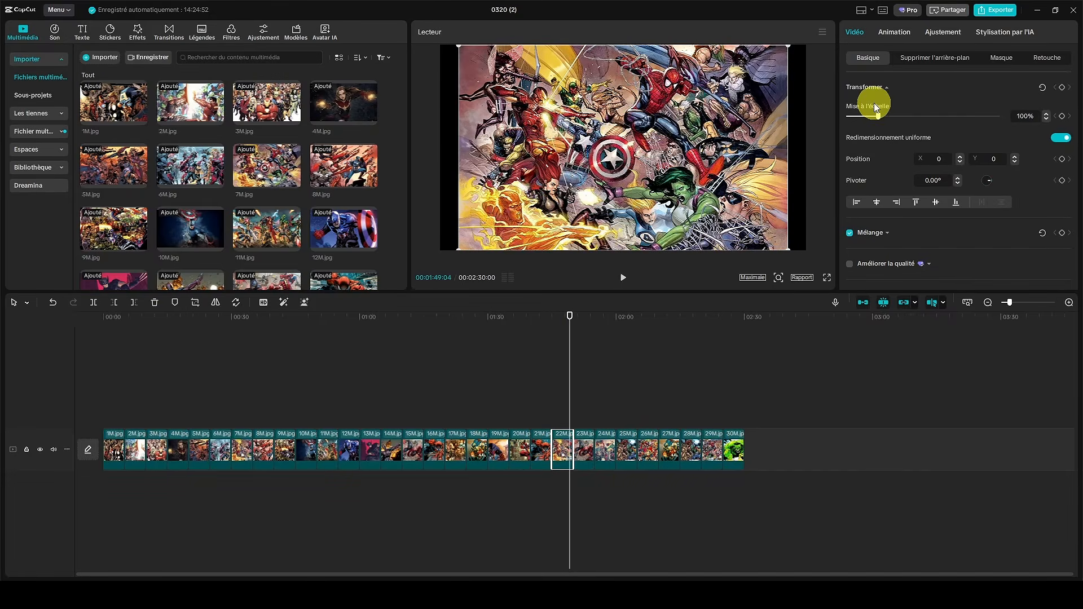
drag(879, 115, 883, 116)
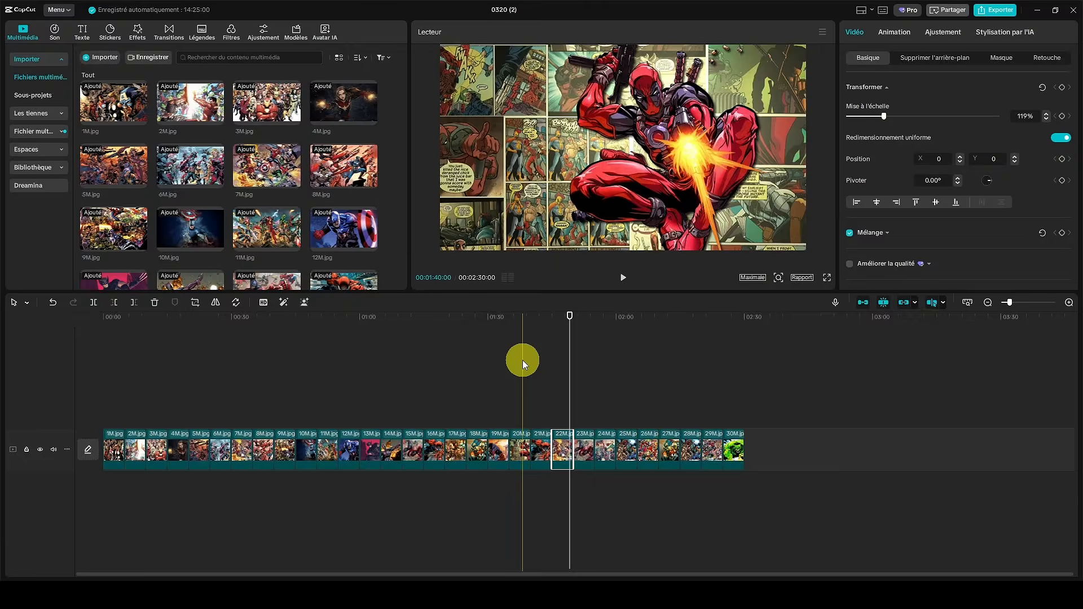
Scale the image clip 23M.jpg to 128% and enlarge 24M.jpg to cover its black side bars.
drag(570, 320, 579, 317)
click(584, 443)
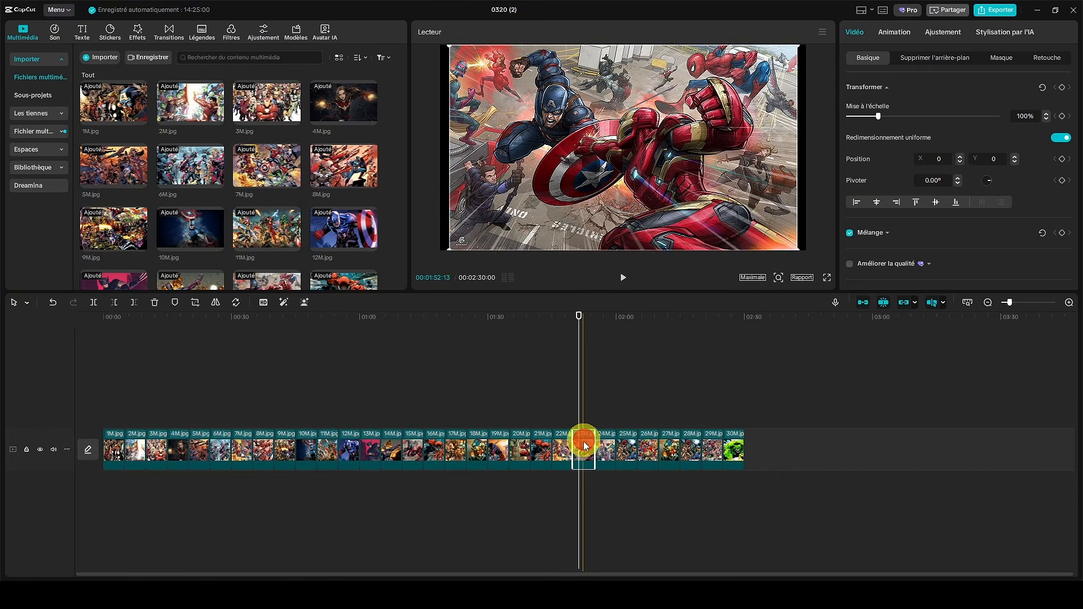
drag(879, 119, 887, 116)
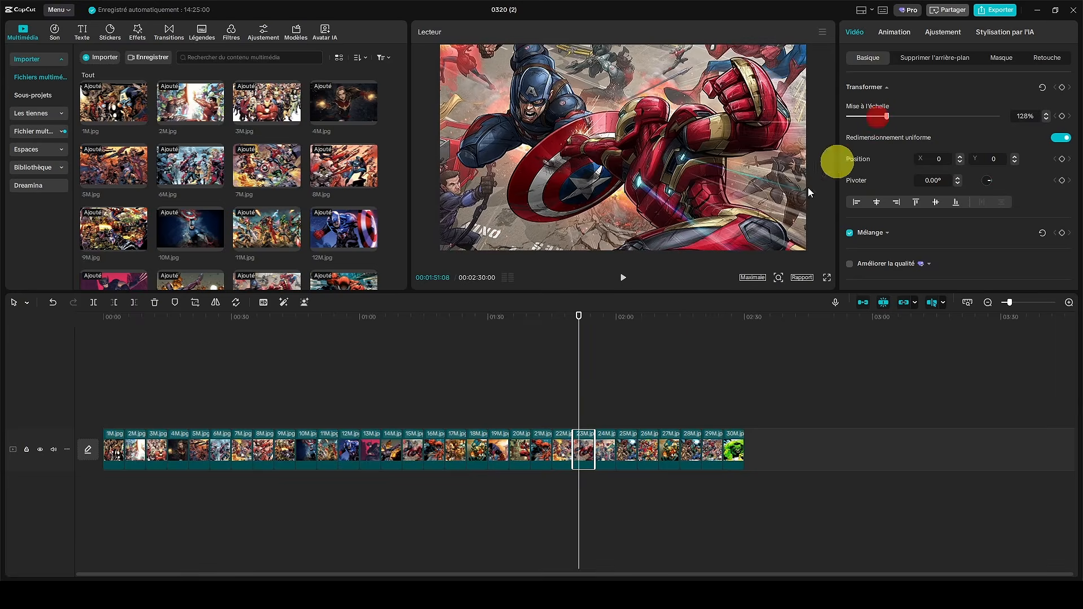
click(602, 374)
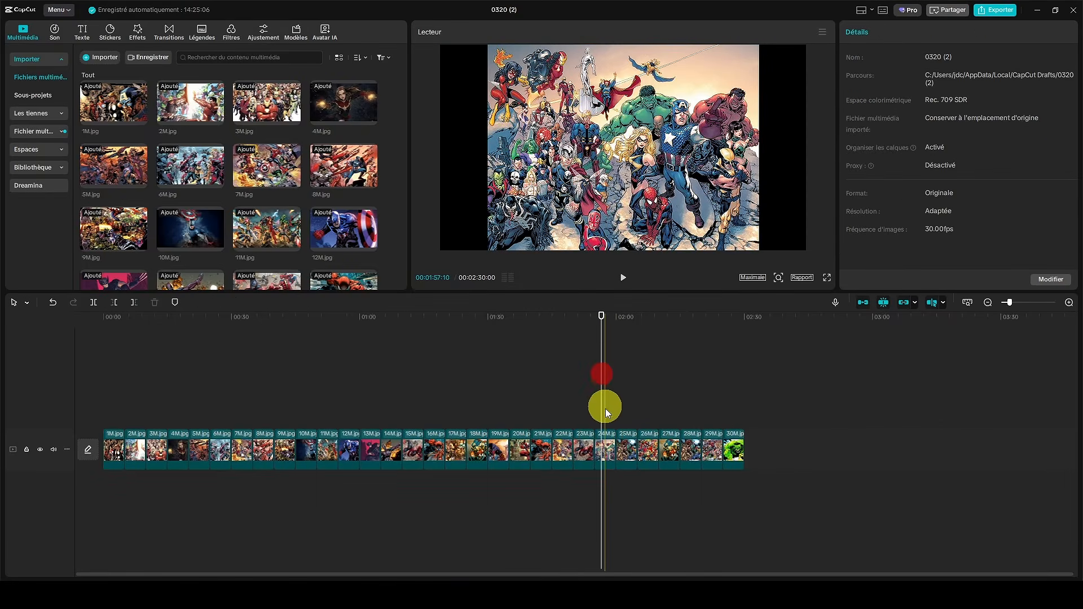
click(606, 445)
drag(879, 117, 892, 117)
Scale the image clip 26M.jpg to 126% so it fills the frame.
drag(614, 316, 646, 333)
click(648, 447)
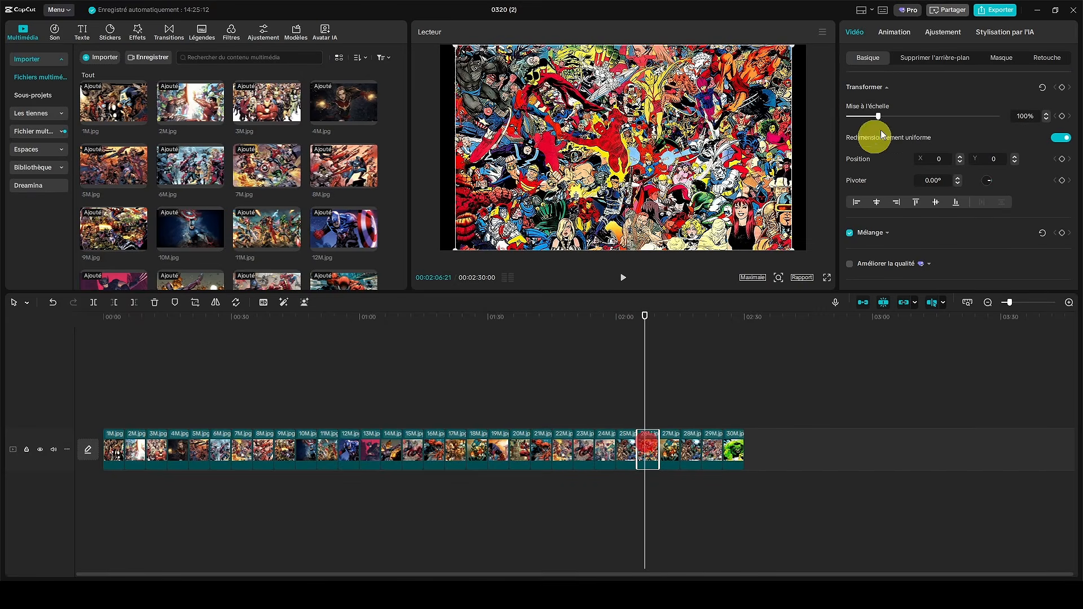
drag(876, 117, 887, 116)
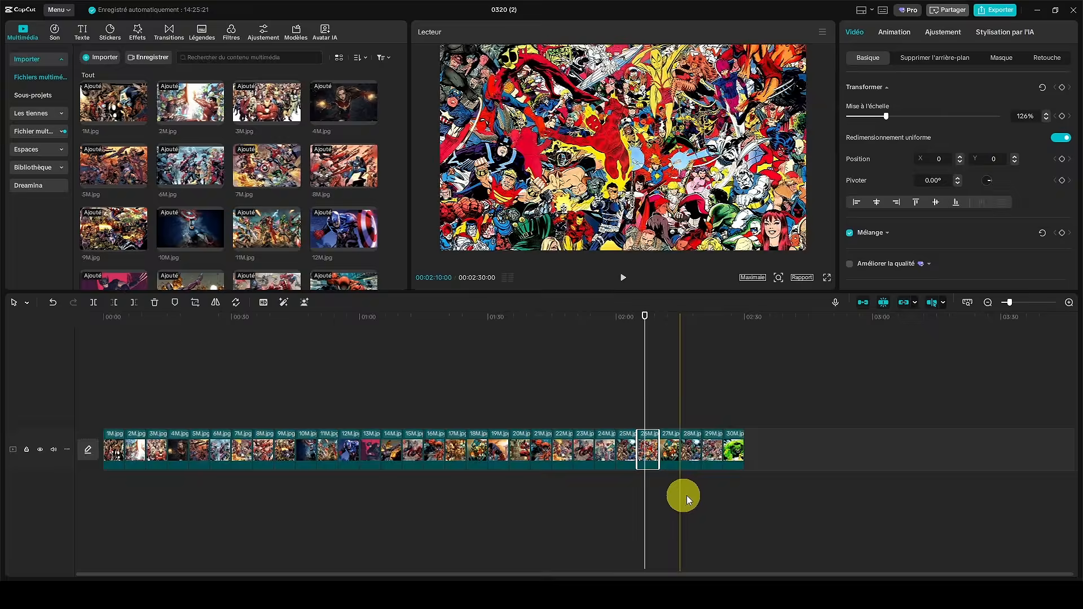
Merge all the image clips on the timeline into one combined clip and set its duration to 30 s.
click(739, 502)
drag(545, 489, 110, 443)
right_click(172, 446)
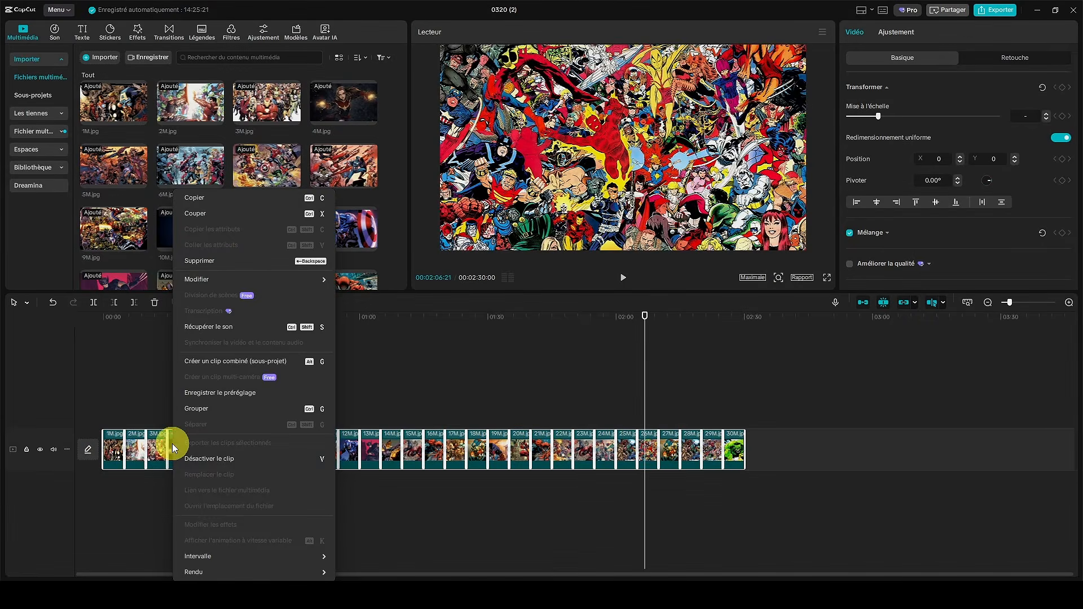
click(202, 364)
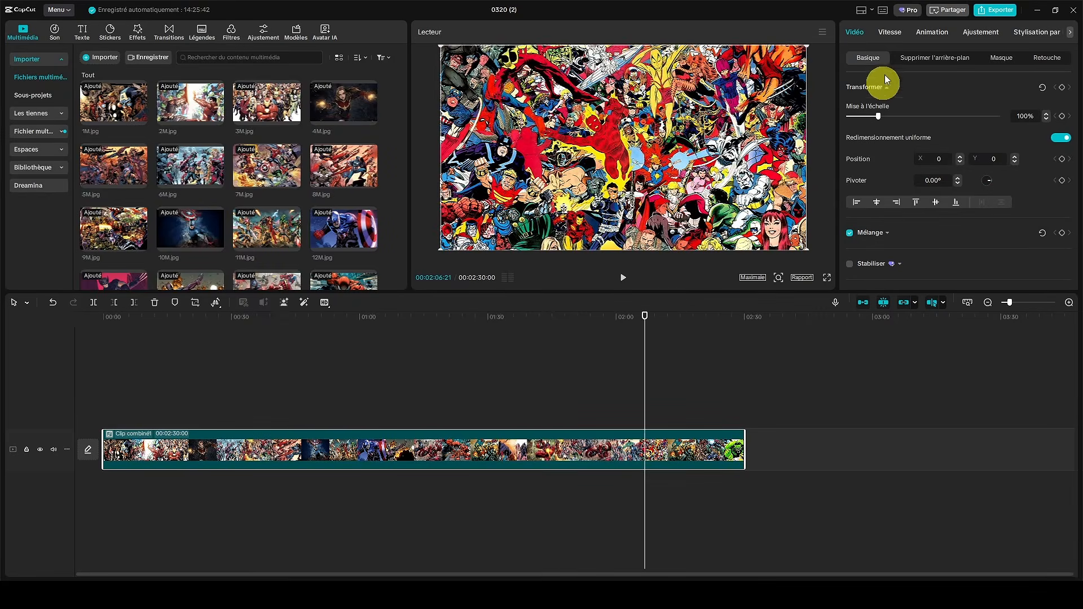
click(890, 35)
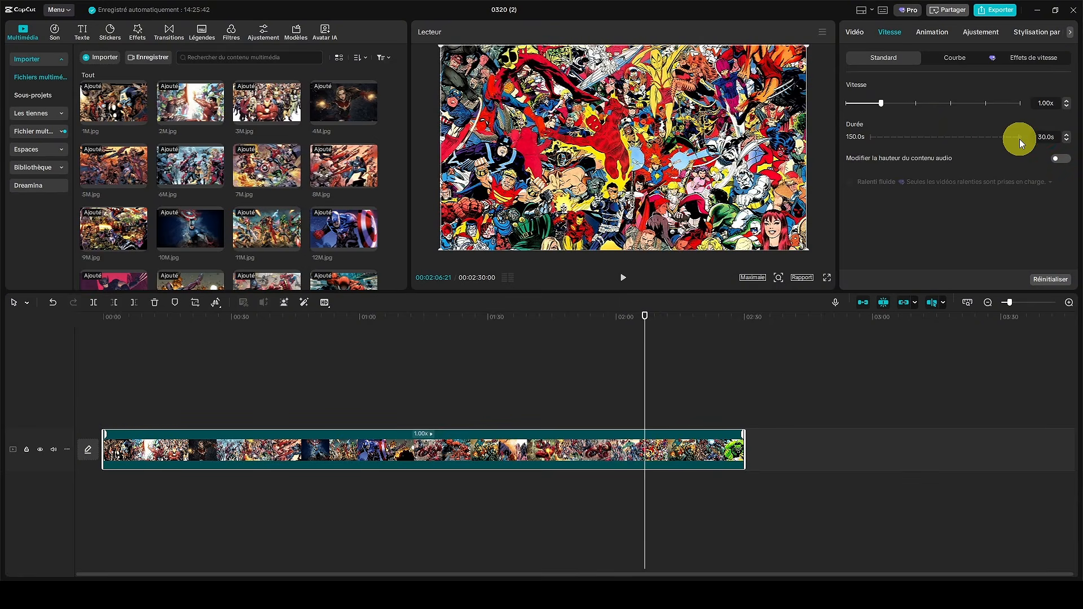
key(Return)
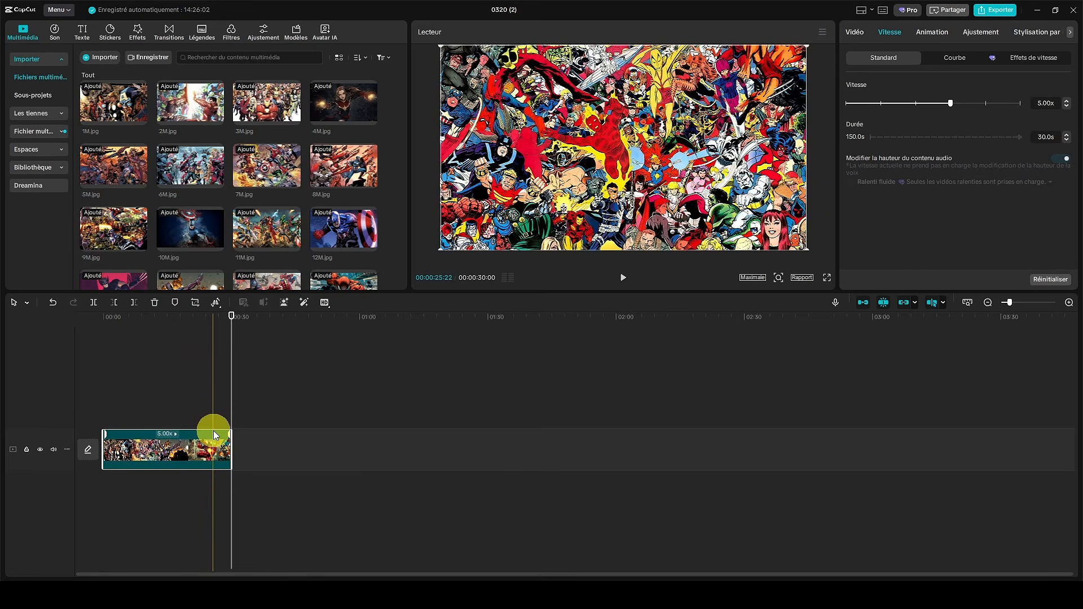
Place a copy of the combined clip directly after the original and merge both into a single combined clip.
key(ctrl+v)
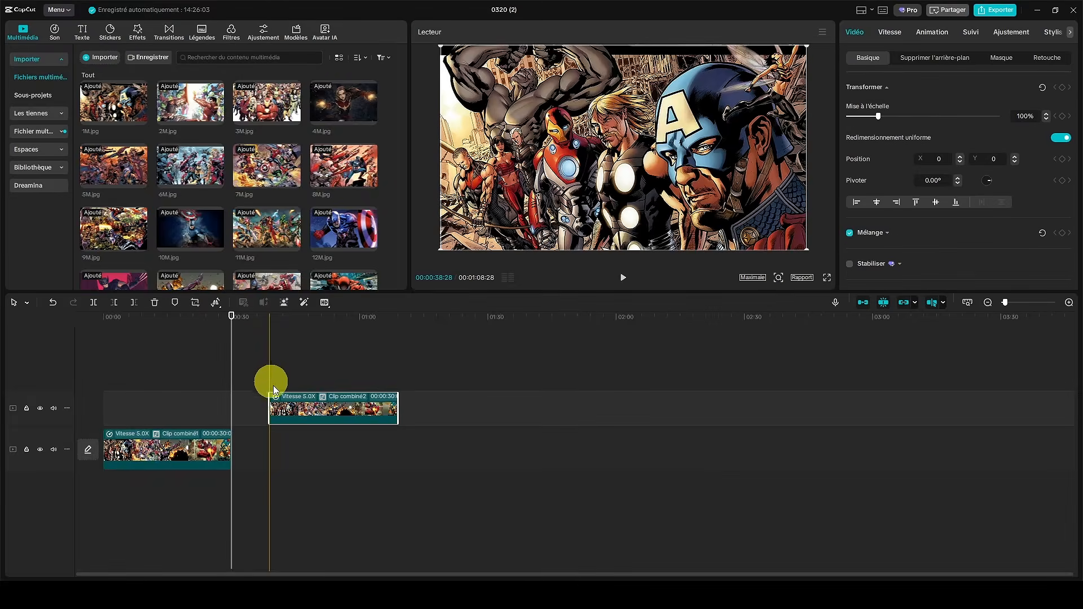
click(292, 402)
drag(293, 401, 254, 445)
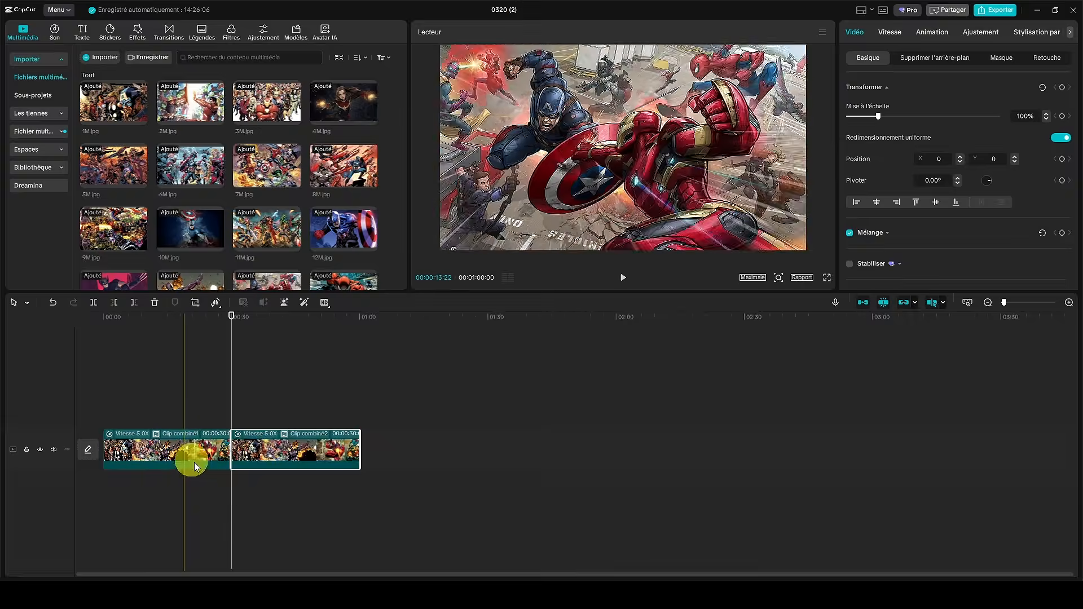
drag(292, 499, 205, 456)
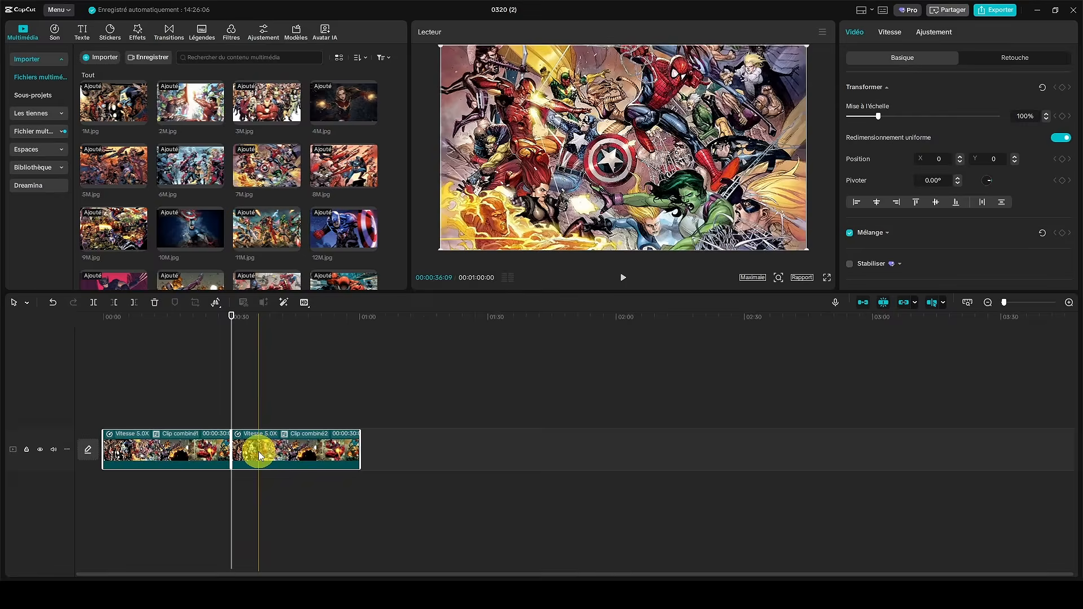
right_click(258, 451)
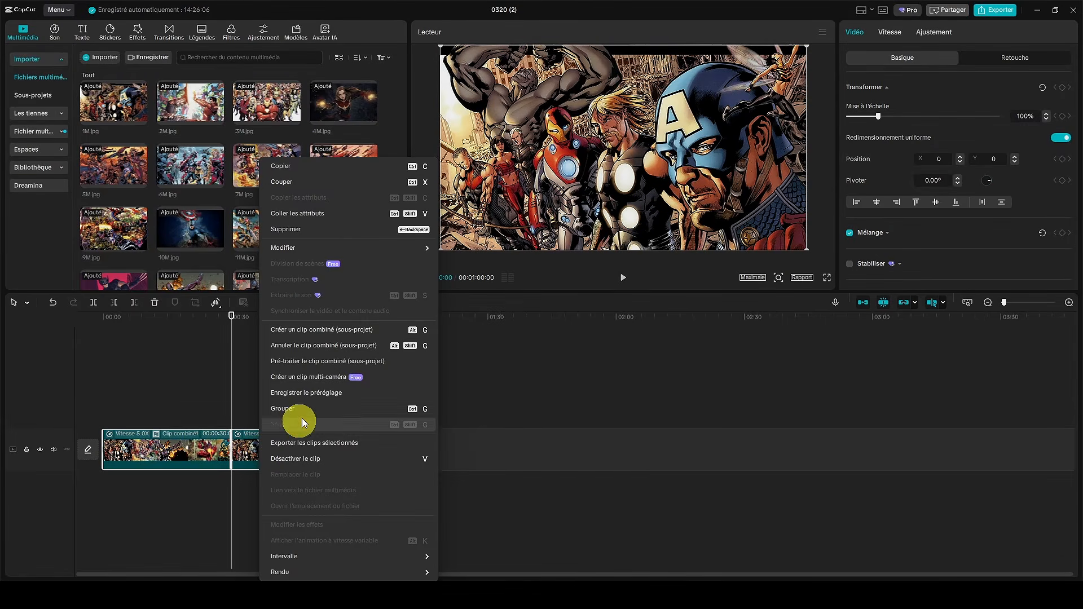
click(331, 333)
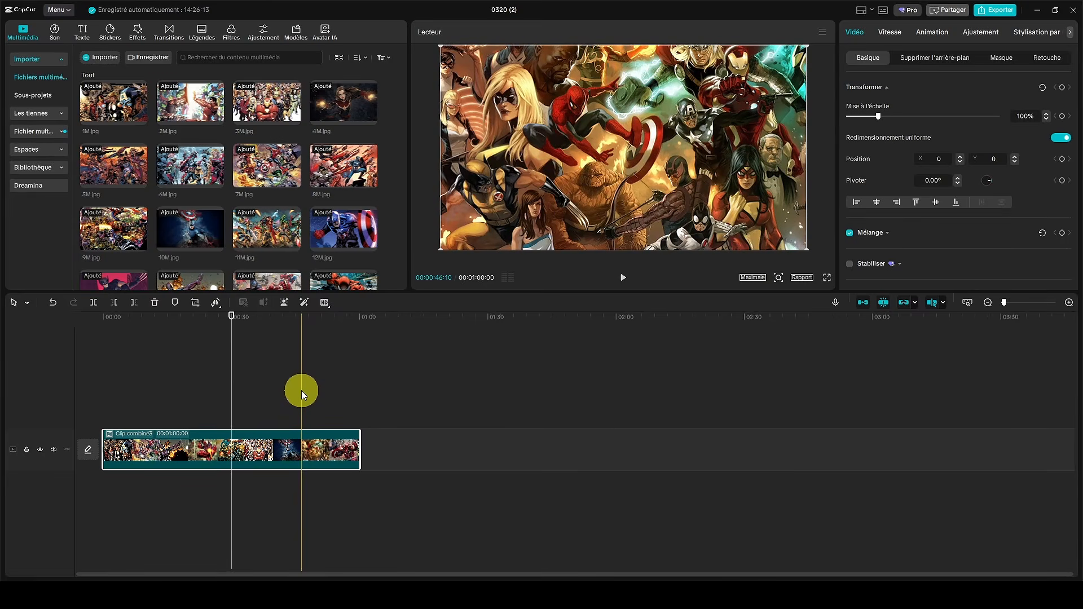
Export the montage as a video named COMICS.
click(1001, 14)
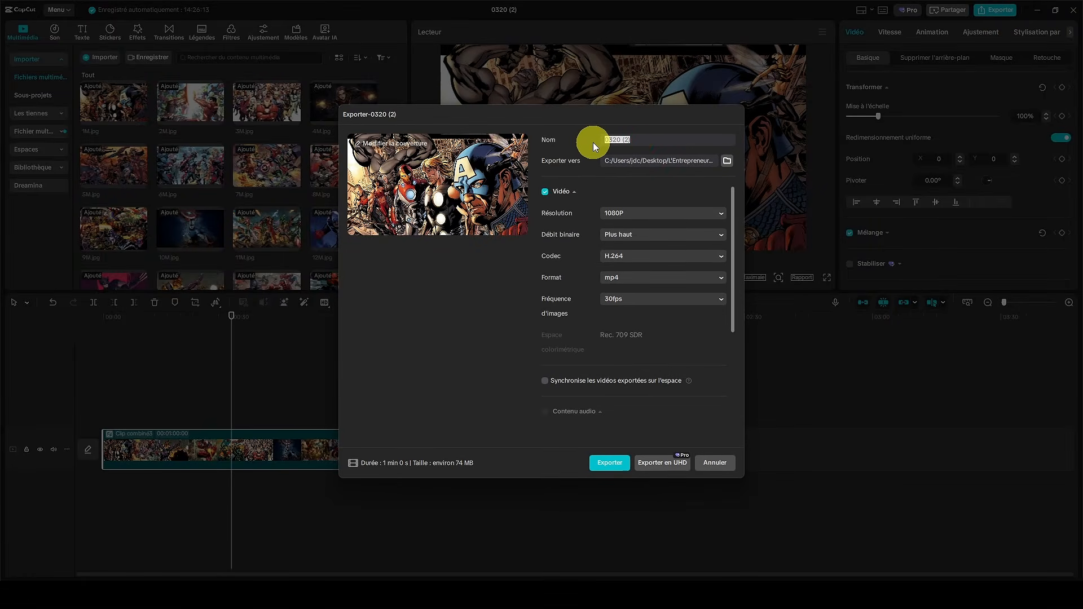
text(COMICS)
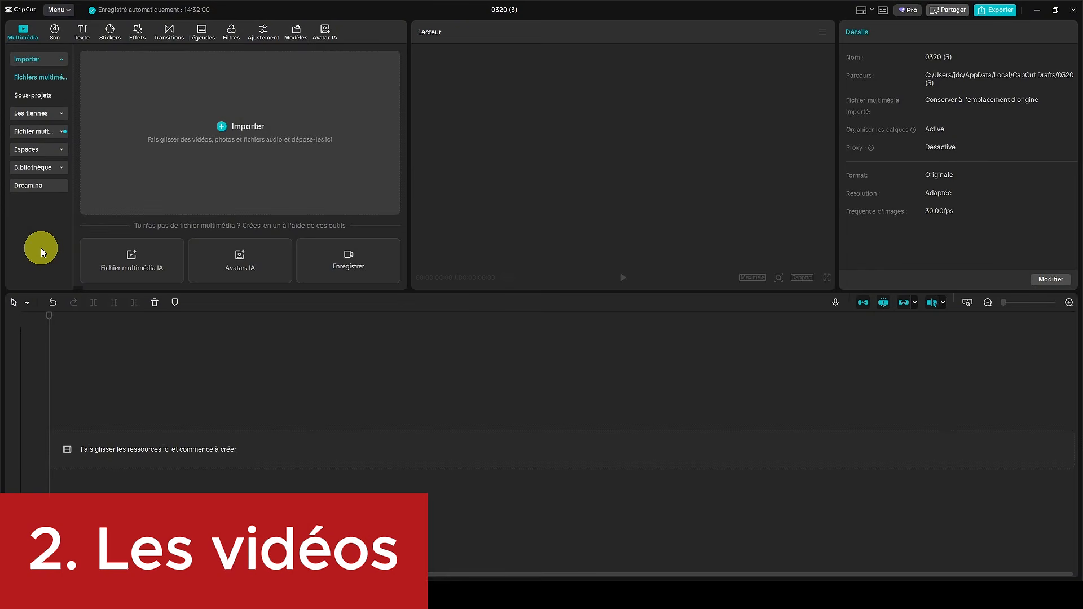
Import COMICS.mp4 and MARVEL.mp4 from the VF folder into the project.
click(300, 144)
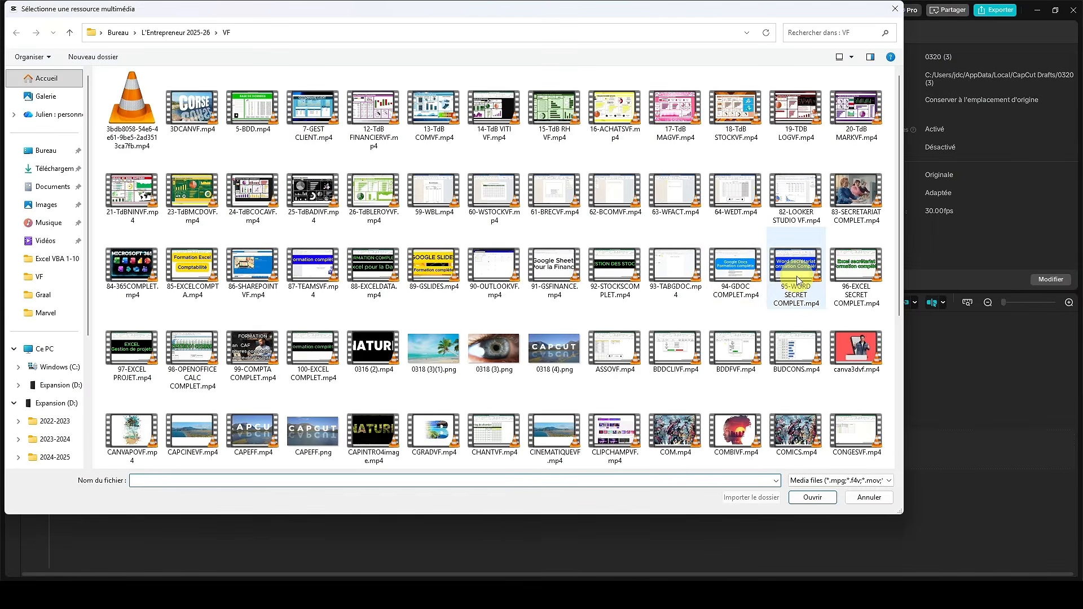
scroll(798, 278, down, 3)
click(789, 224)
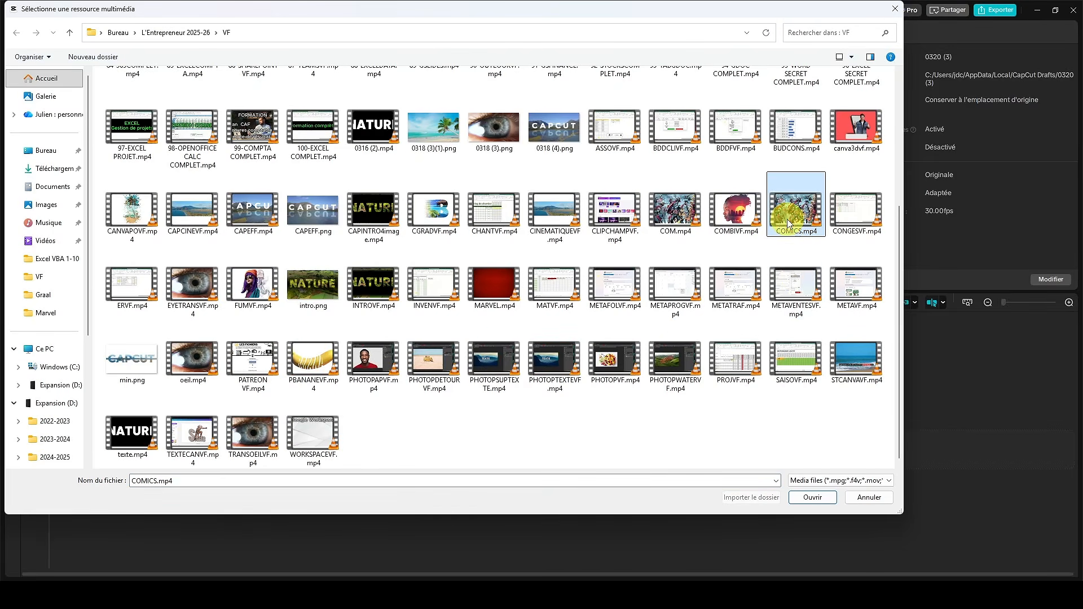
ctrl+click(495, 285)
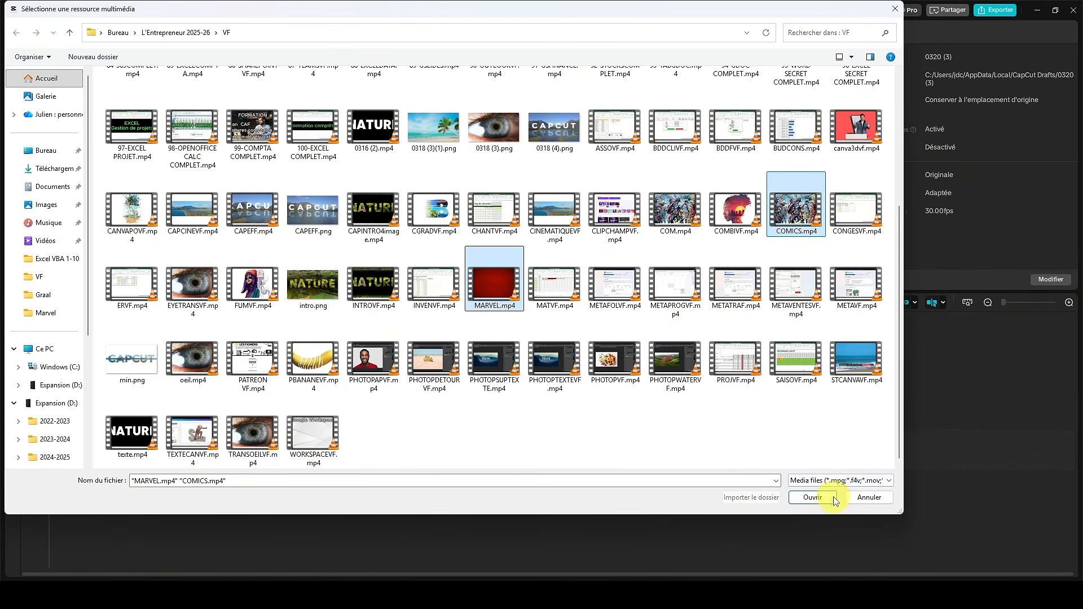
click(808, 500)
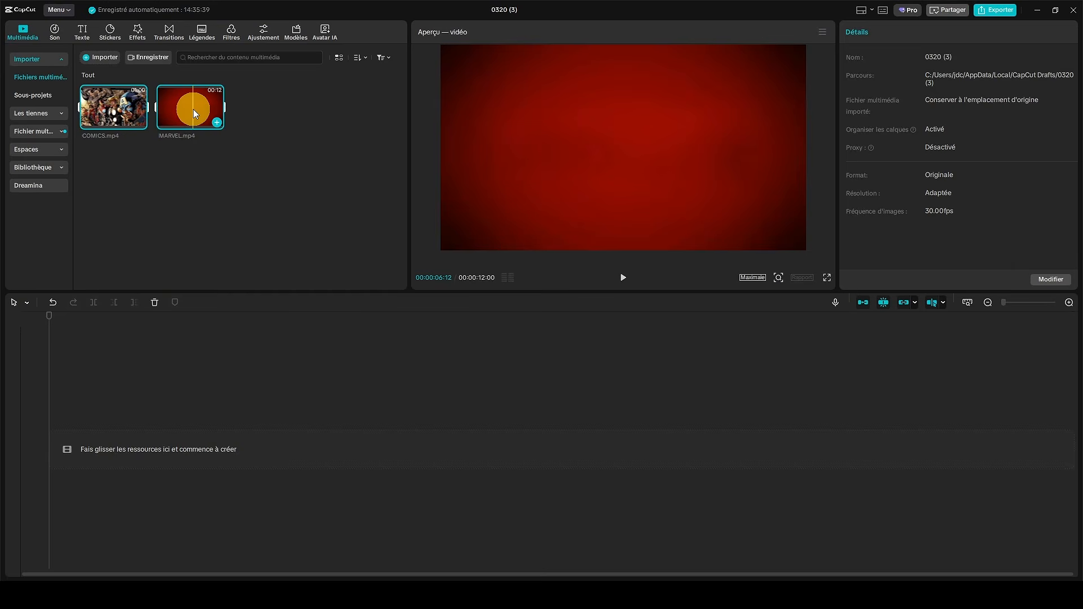
Put COMICS.mp4 on the timeline and delete the MARVEL.mp4 clip placed behind it.
drag(111, 106, 99, 435)
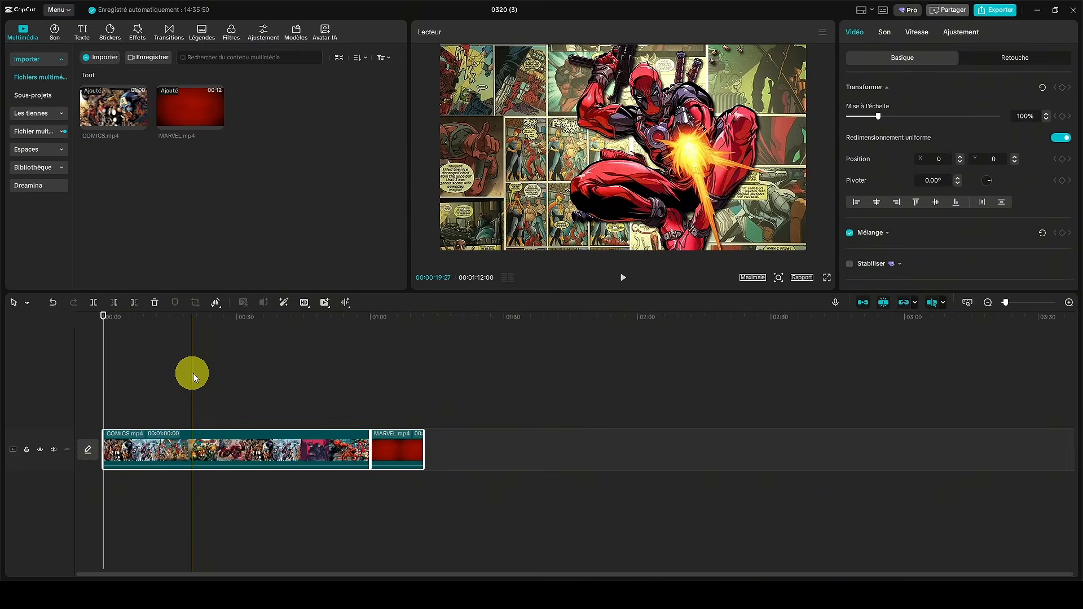
click(206, 375)
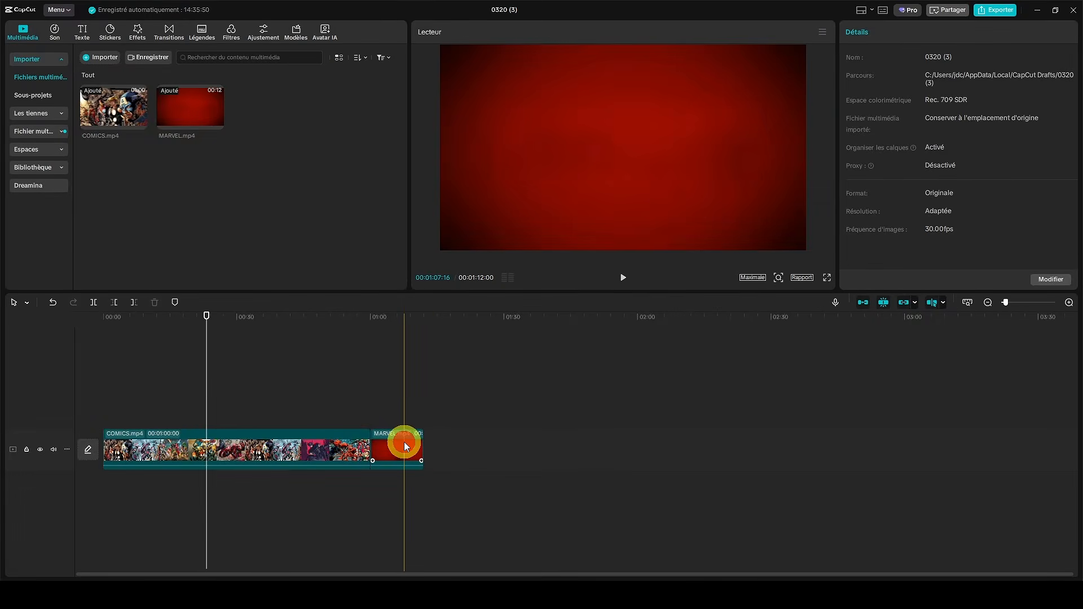
click(404, 442)
key(Delete)
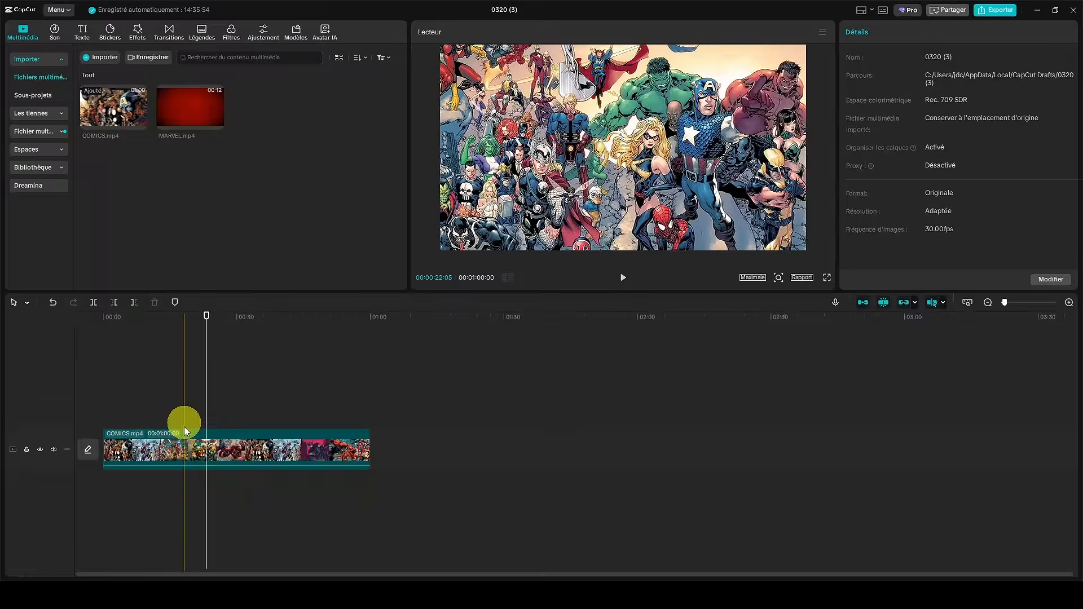
Apply a custom speed curve to the COMICS.mp4 clip and move its first inner point earlier, raised to about 3.4x.
click(186, 442)
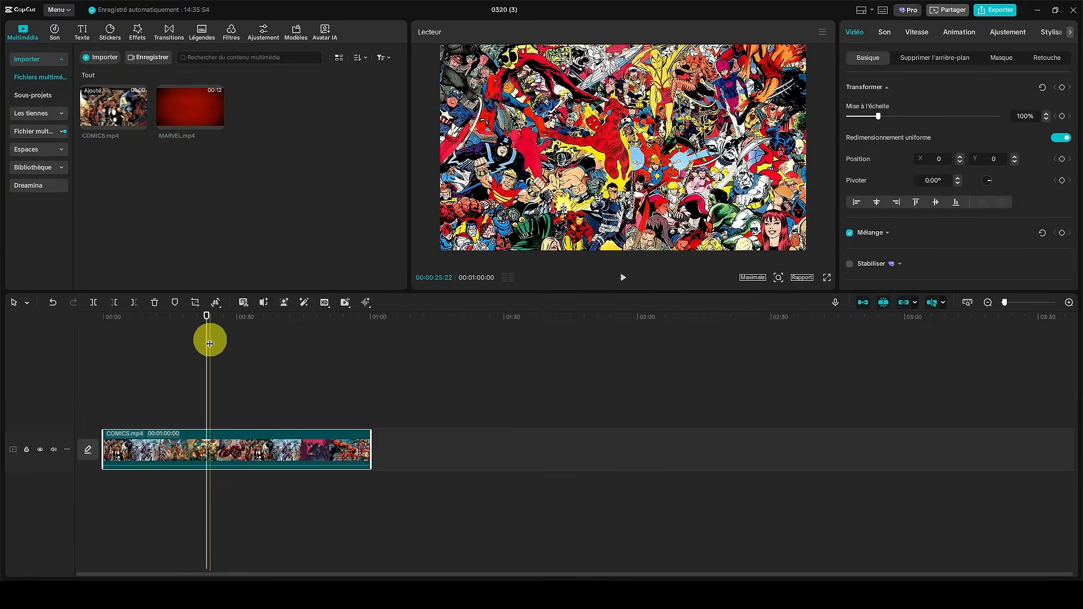
drag(209, 314, 80, 332)
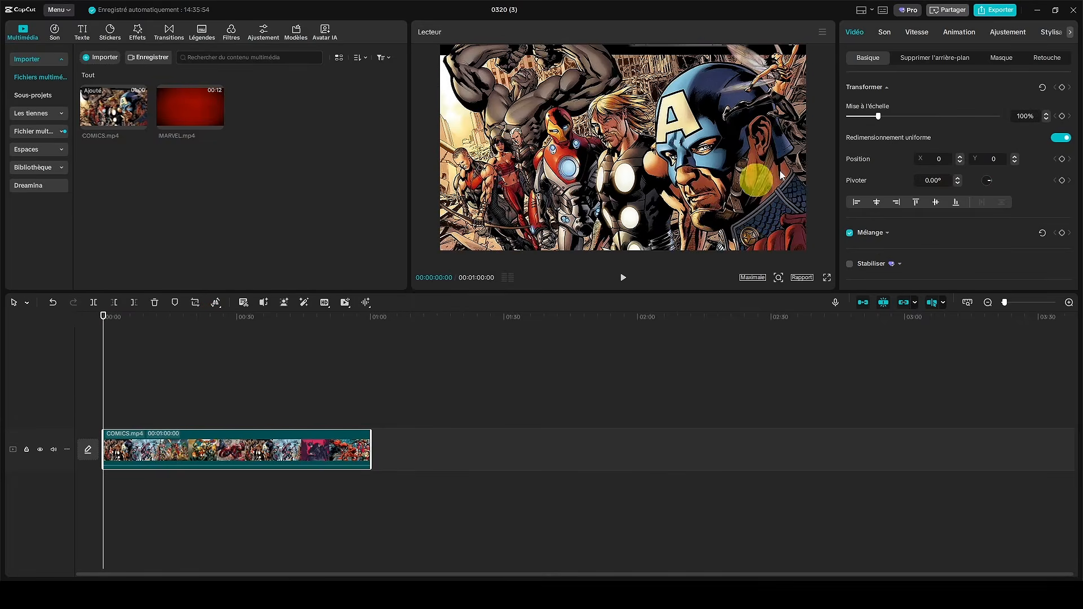
click(918, 33)
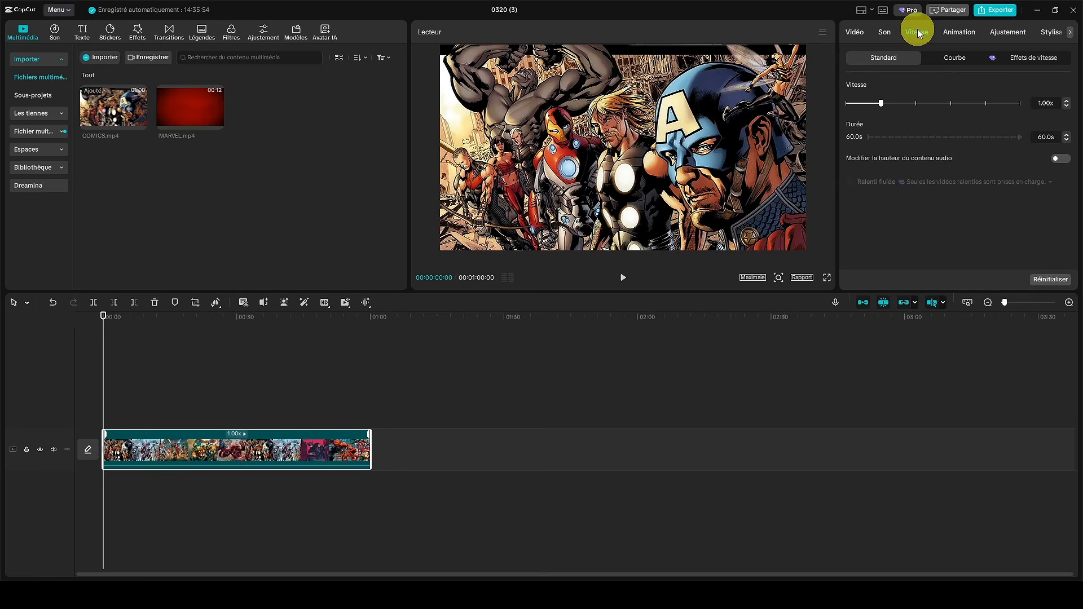
click(952, 59)
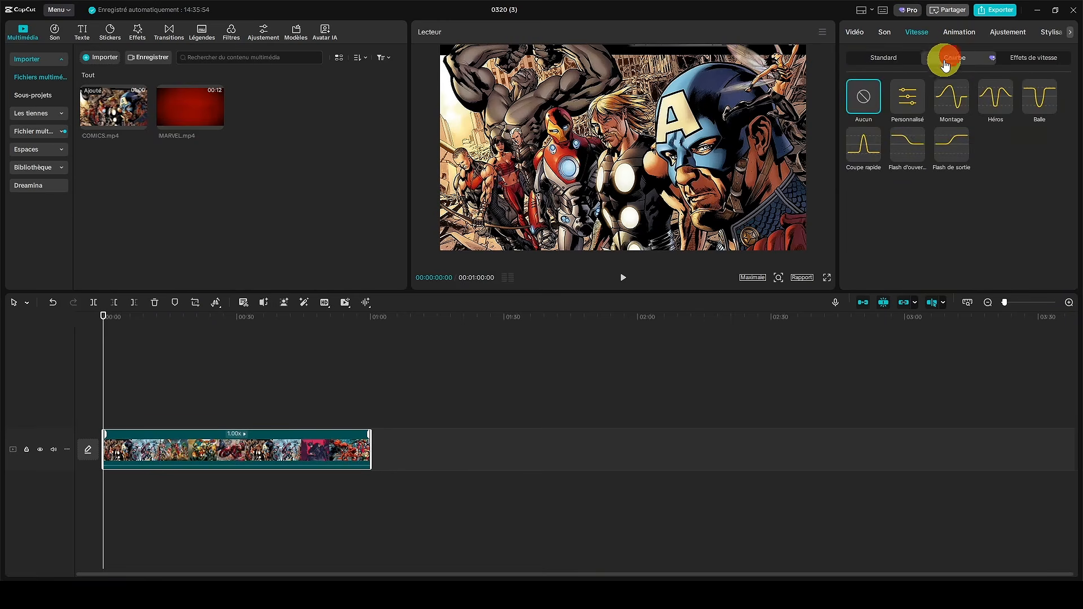
click(909, 102)
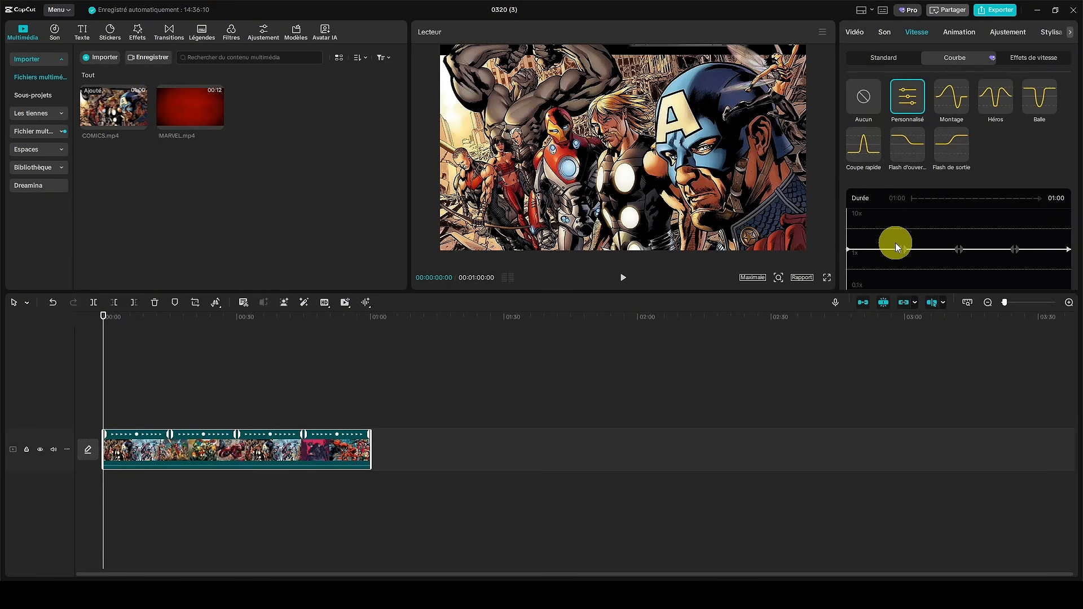
drag(901, 247, 879, 242)
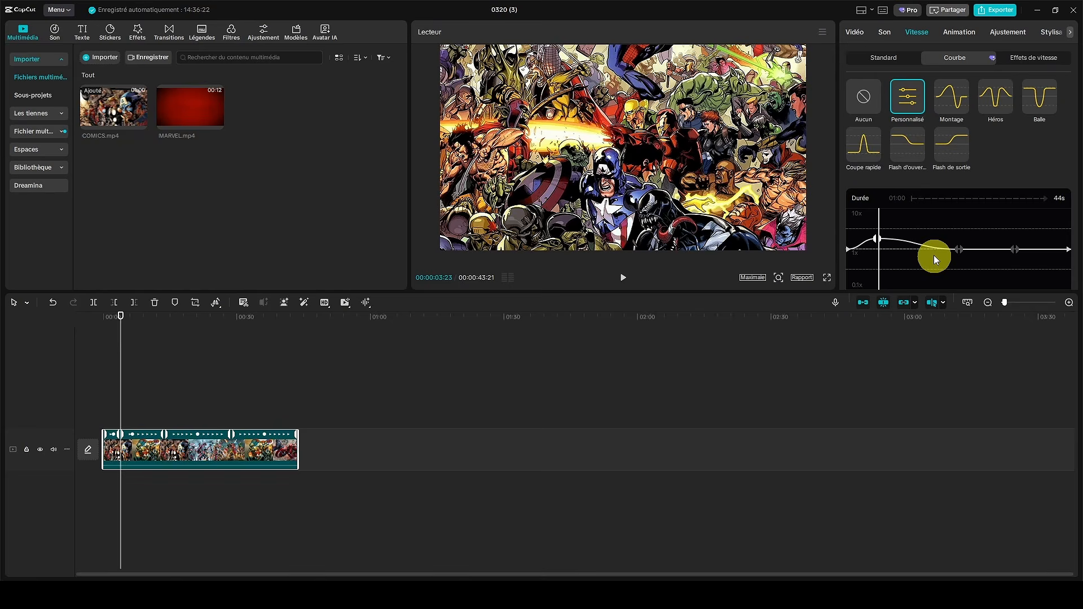
Place MARVEL.mp4 on a track above COMICS.mp4 at the start of the timeline and set its duration to 15 s.
drag(200, 102, 104, 408)
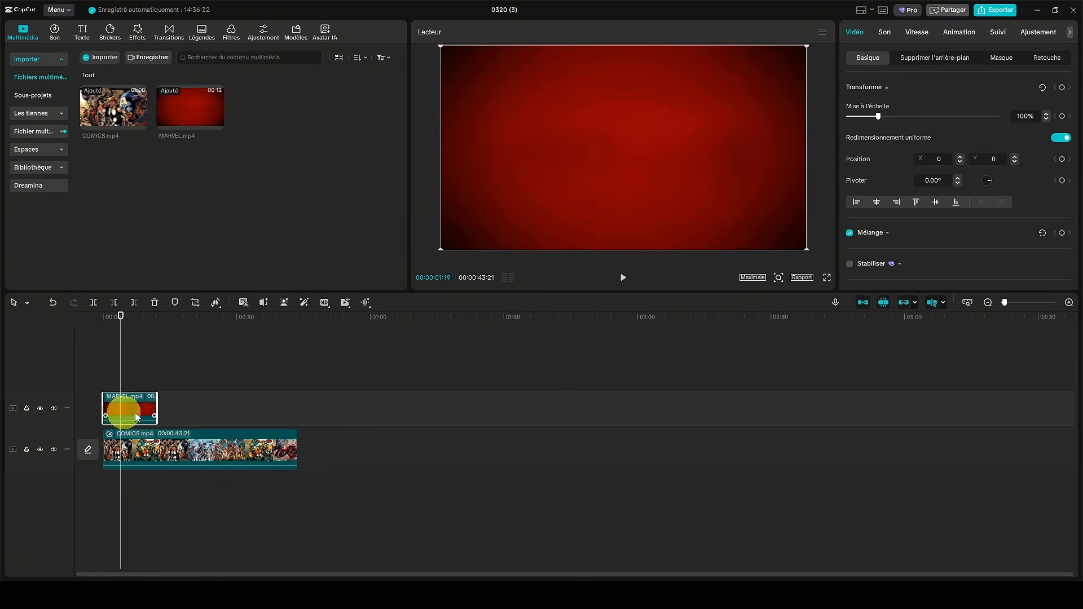
click(140, 368)
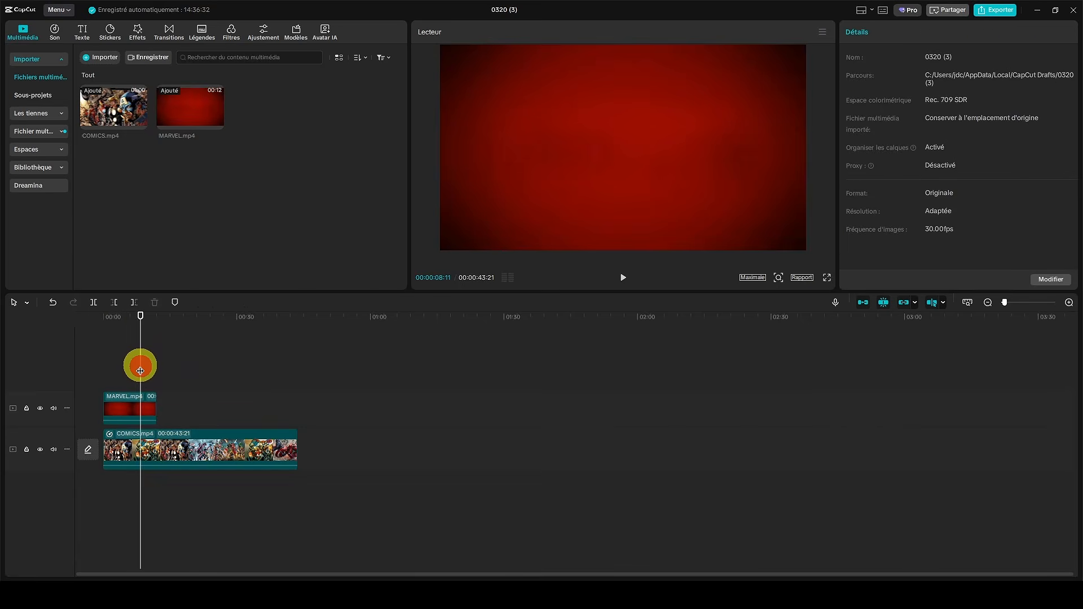
click(133, 405)
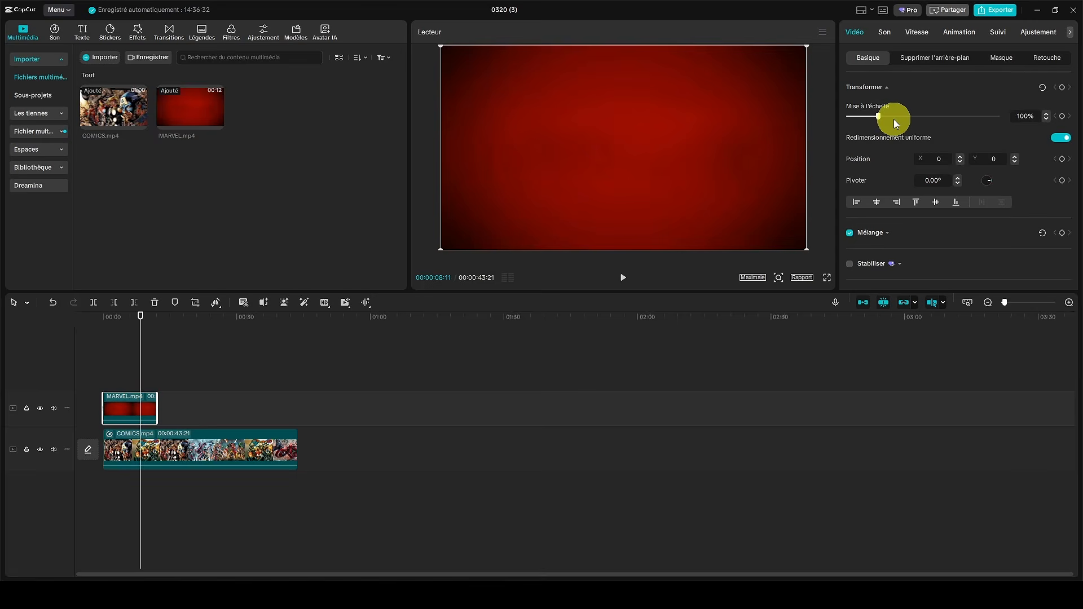
click(923, 31)
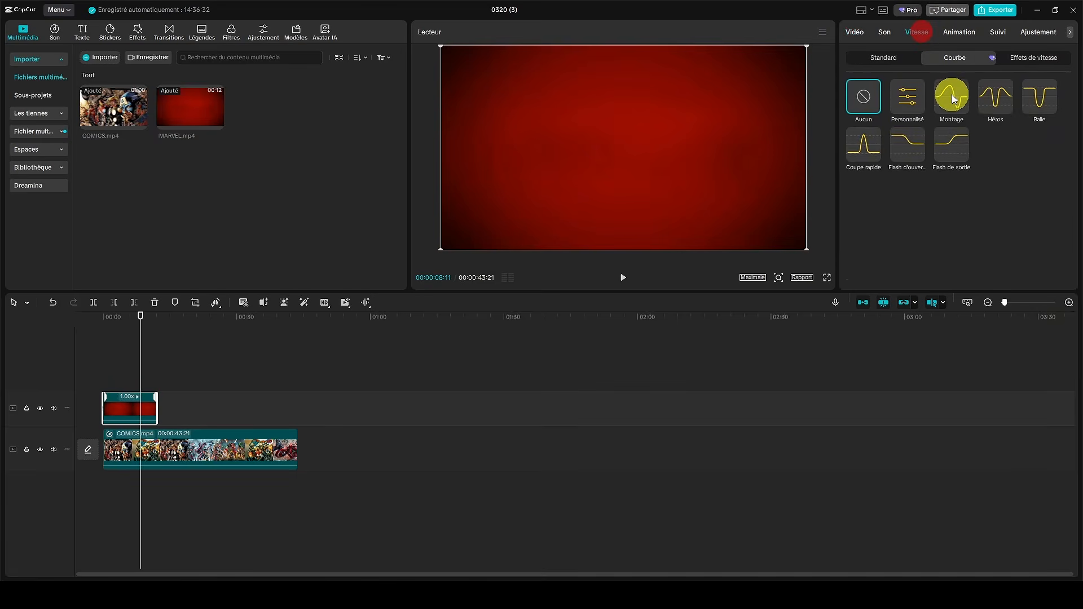
click(876, 60)
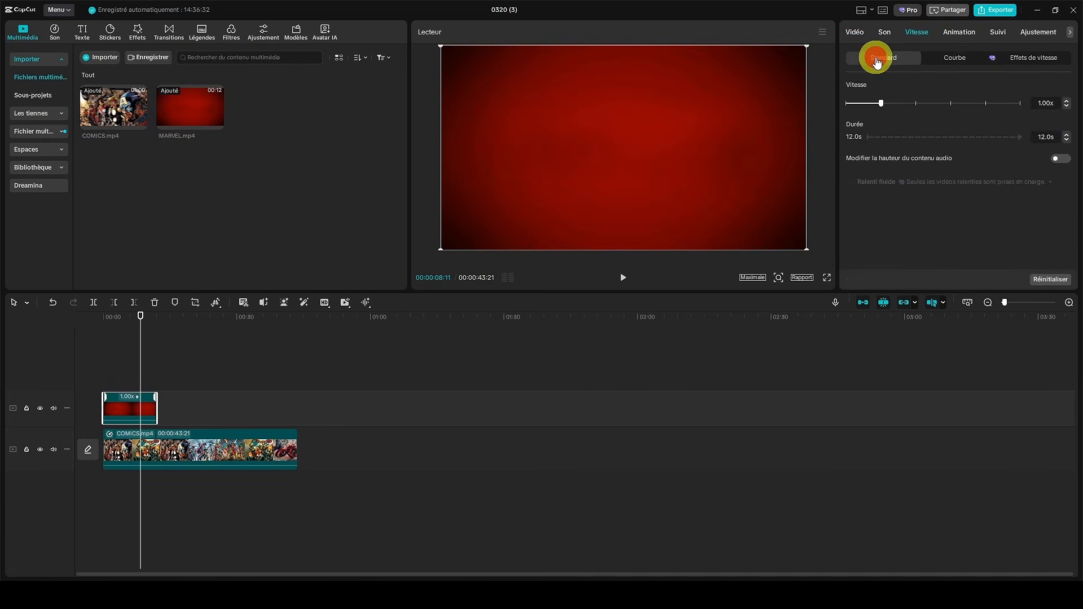
click(1043, 136)
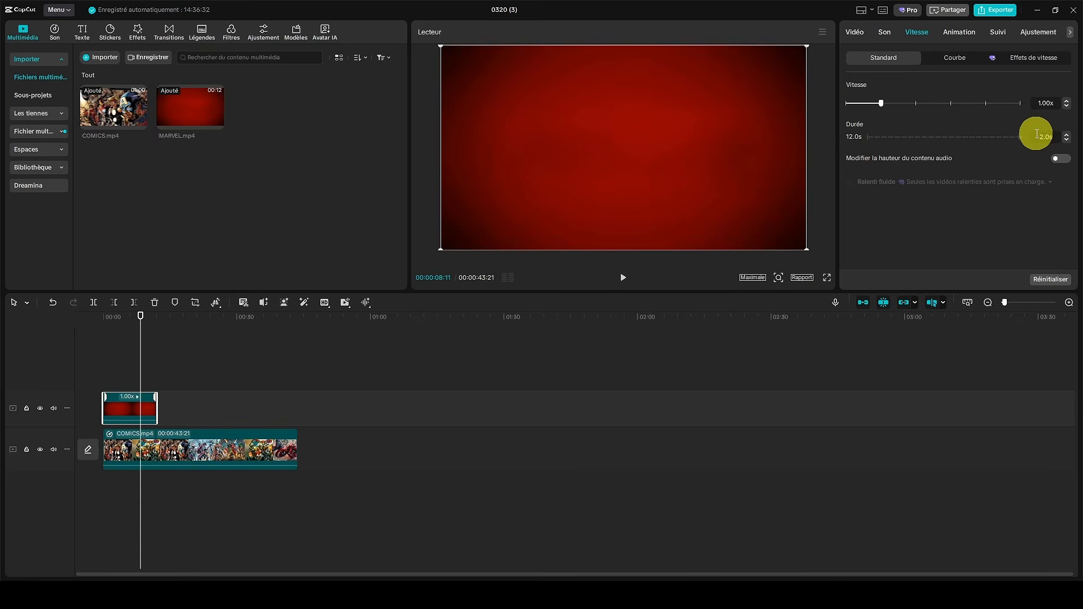
click(1041, 137)
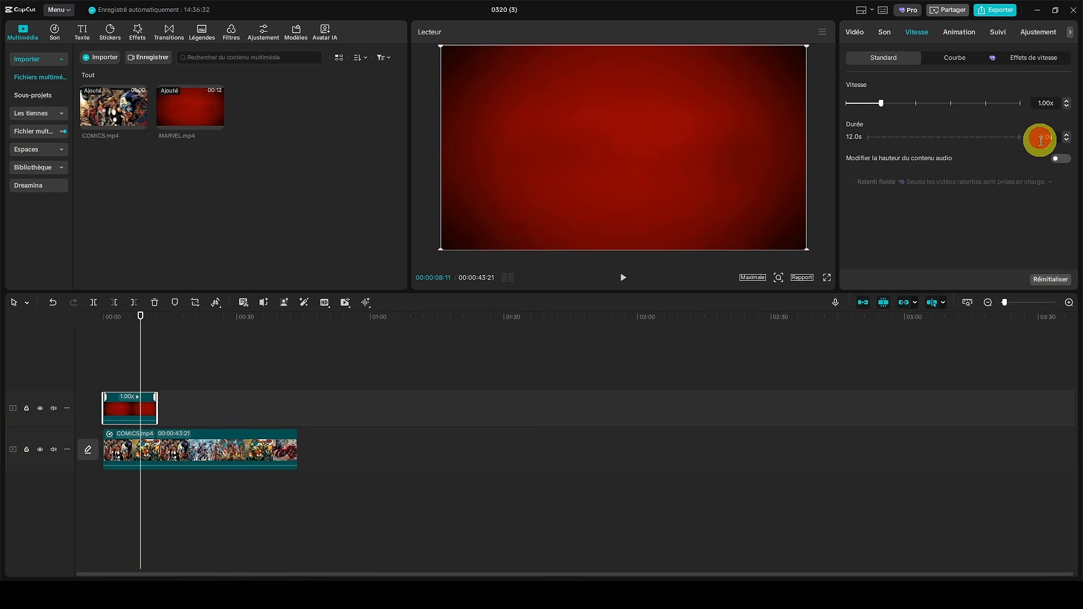
drag(1041, 144, 1050, 138)
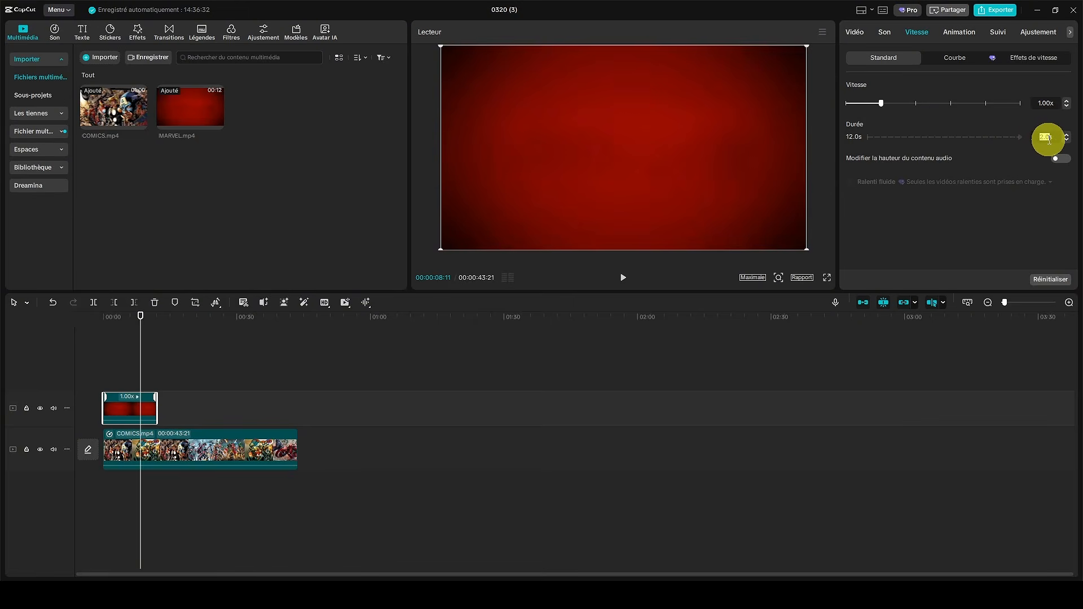
text(5s)
key(Return)
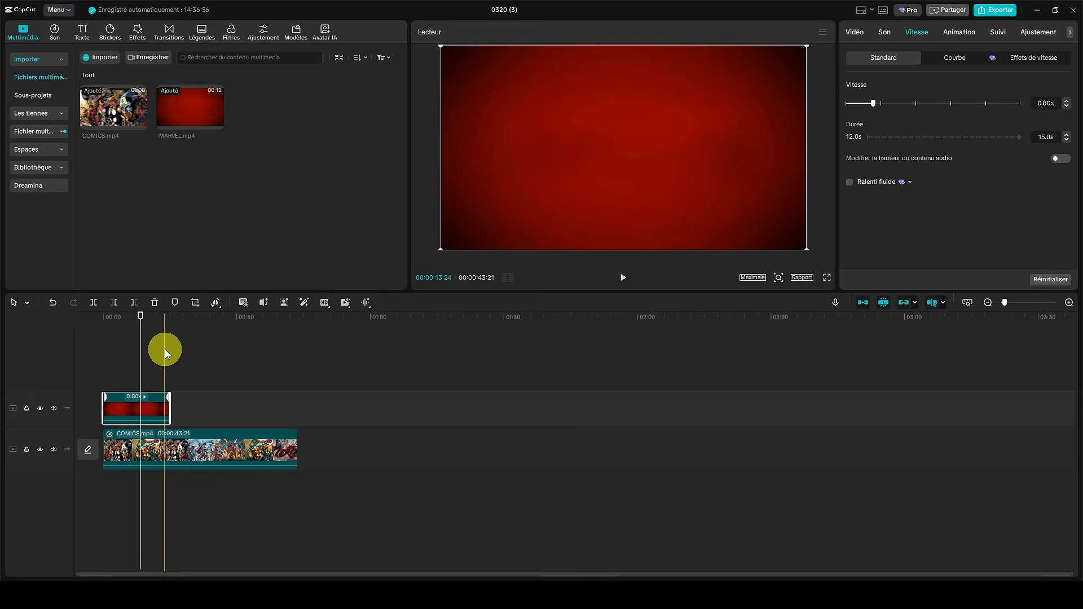
Move the second and third inner points of the COMICS.mp4 speed curve earlier, raising them to about 6.6x and close to 10x.
click(184, 438)
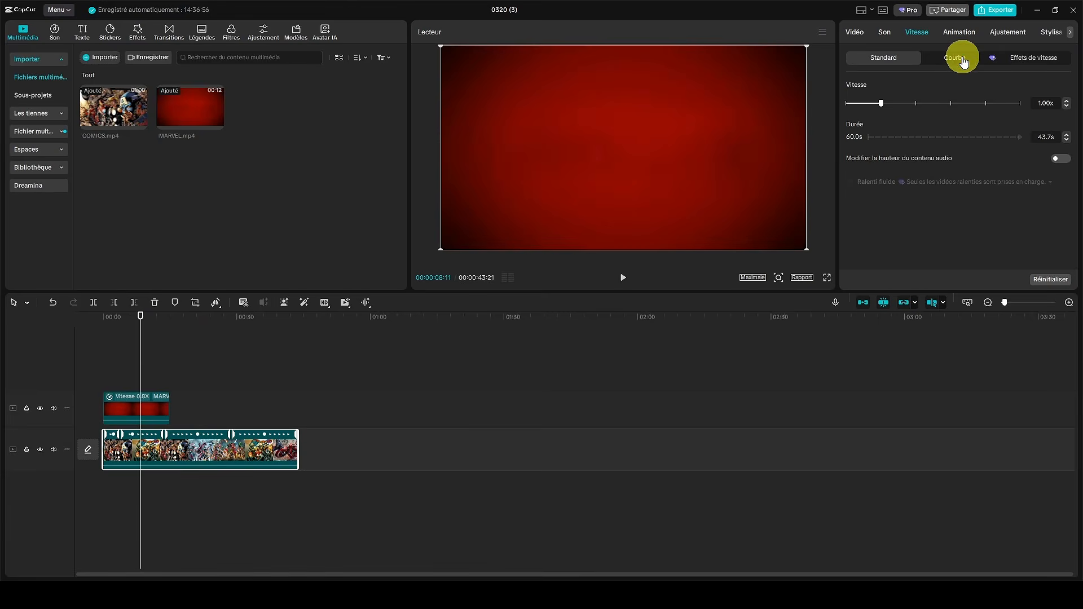
click(962, 60)
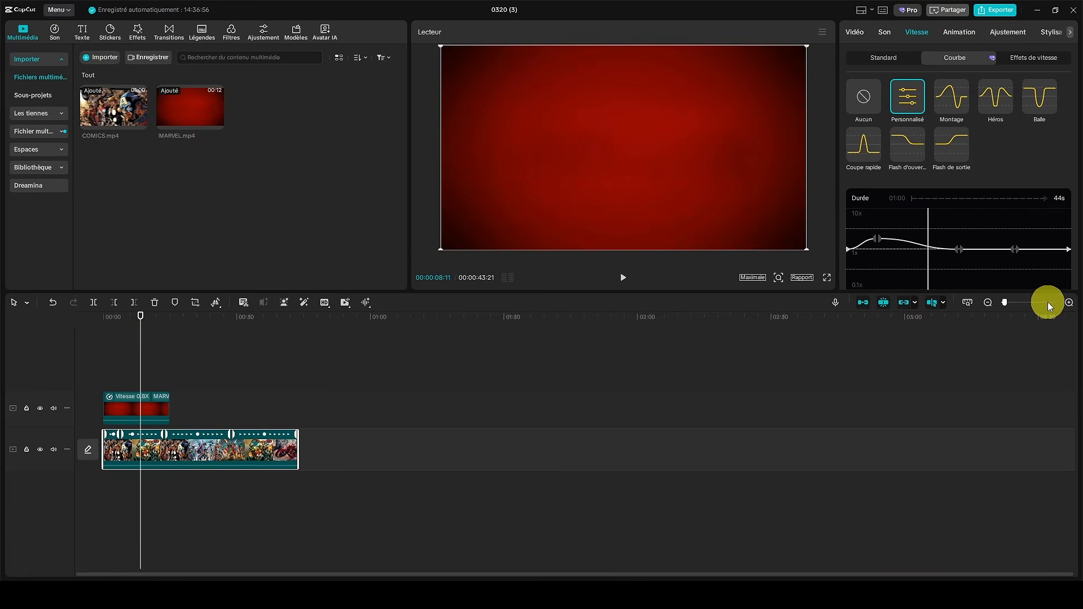
click(1068, 303)
click(1069, 302)
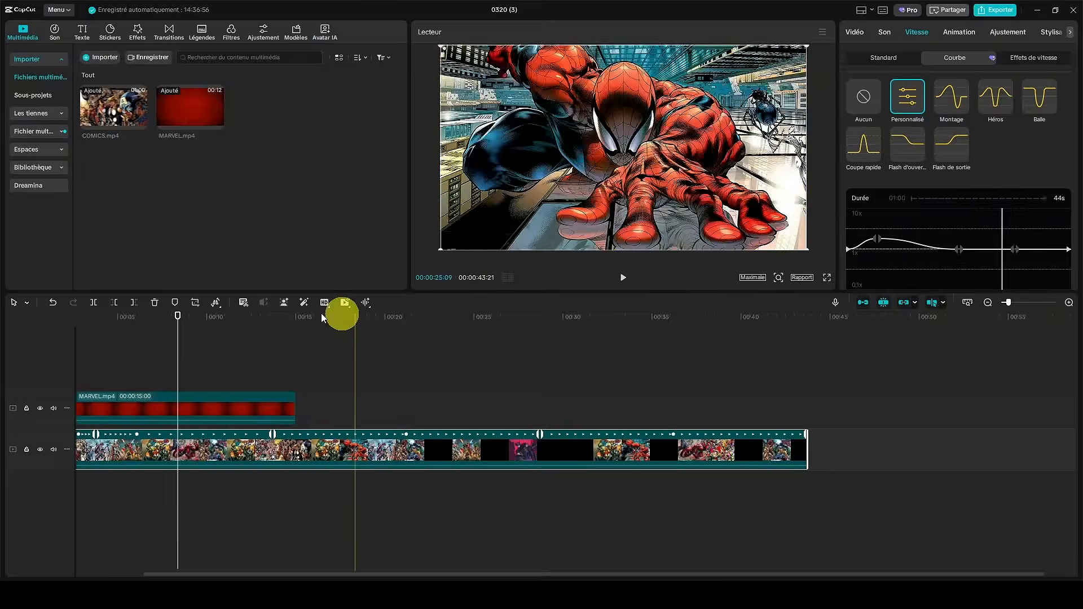
drag(236, 575, 116, 573)
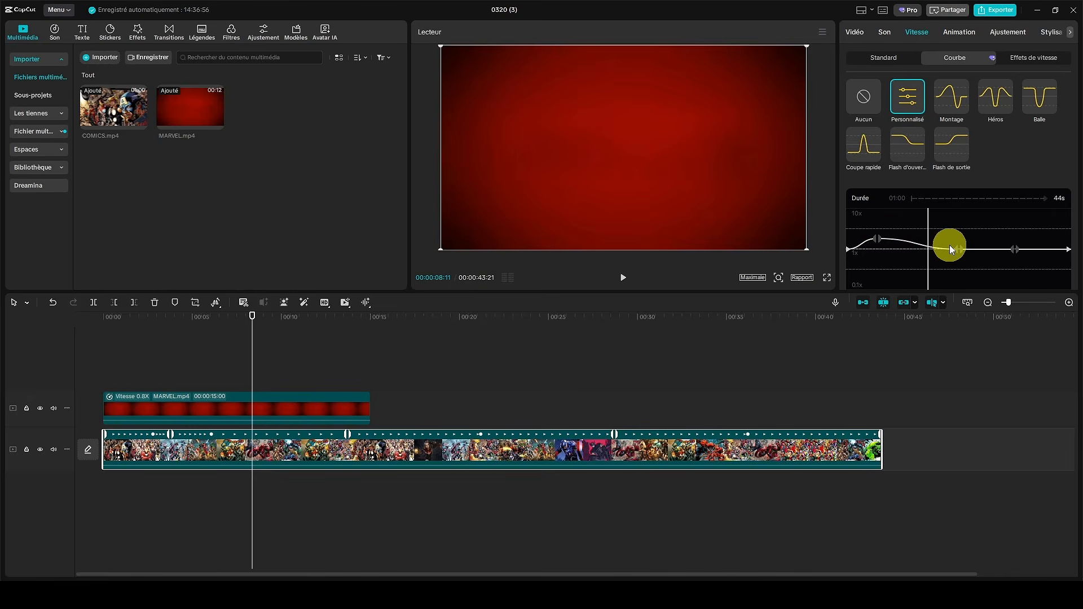
drag(957, 247, 921, 224)
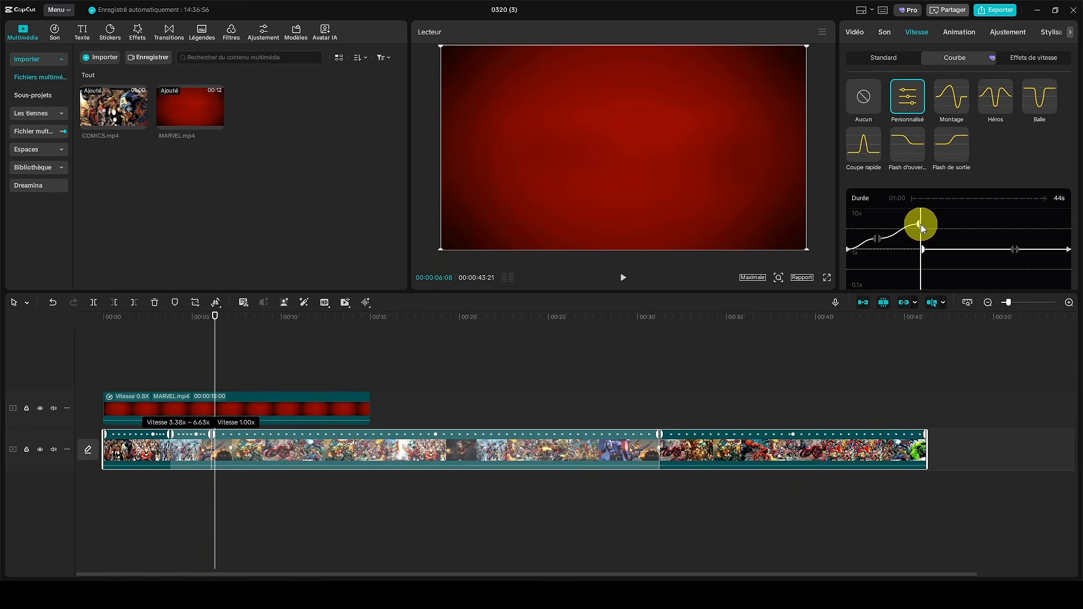
mouse_move(921, 225)
mouse_down()
mouse_move(923, 236)
mouse_move(923, 224)
mouse_up()
click(923, 246)
drag(1011, 247, 976, 214)
drag(978, 251, 978, 219)
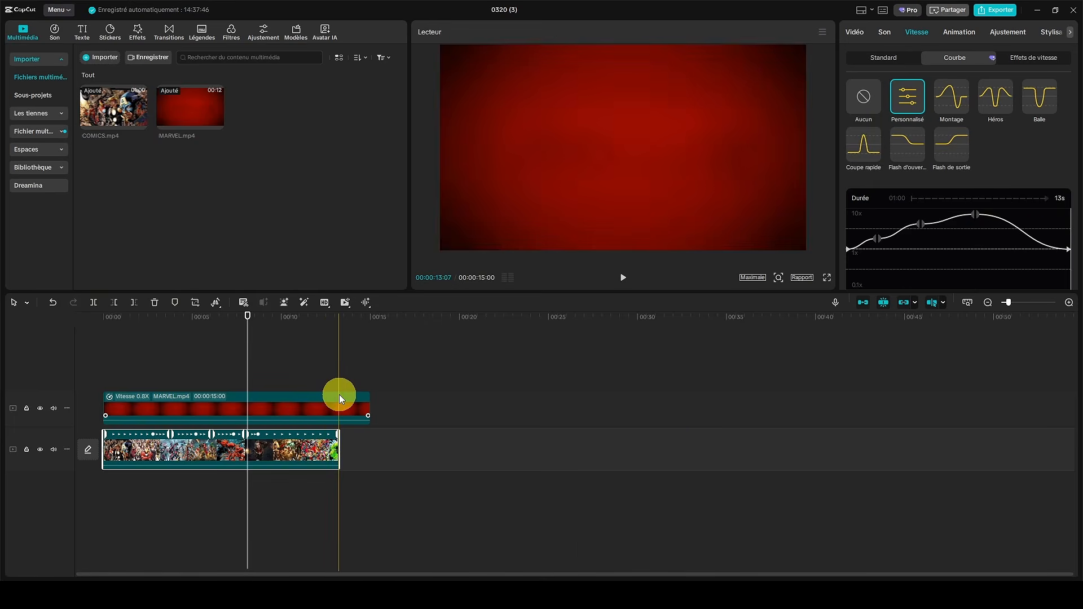
Raise the end point of the COMICS.mp4 speed curve and lower the third inner point level with the second.
drag(1067, 249, 1070, 220)
click(977, 215)
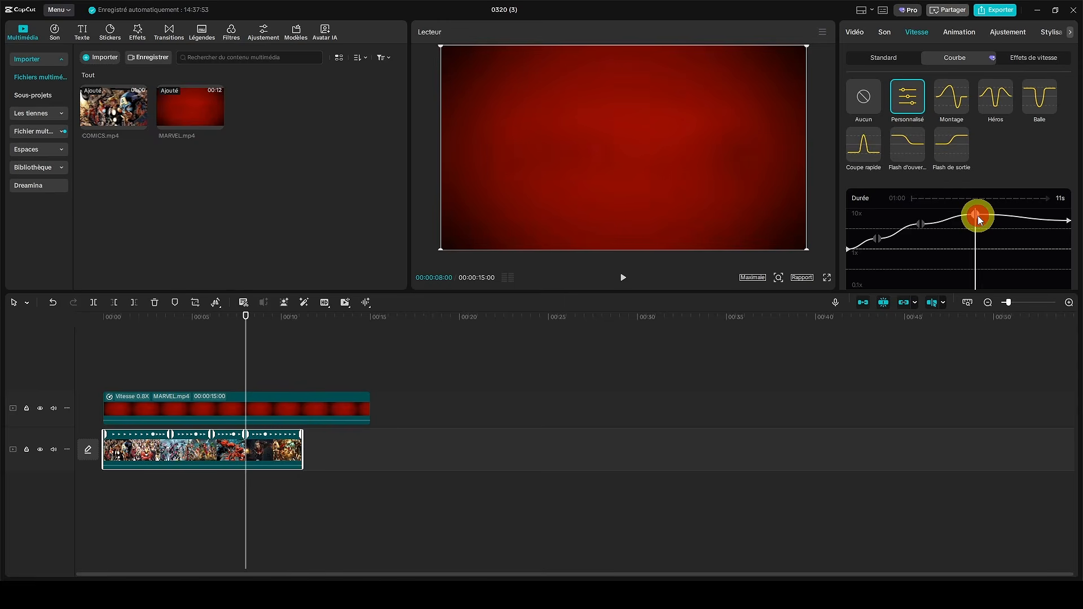
click(978, 216)
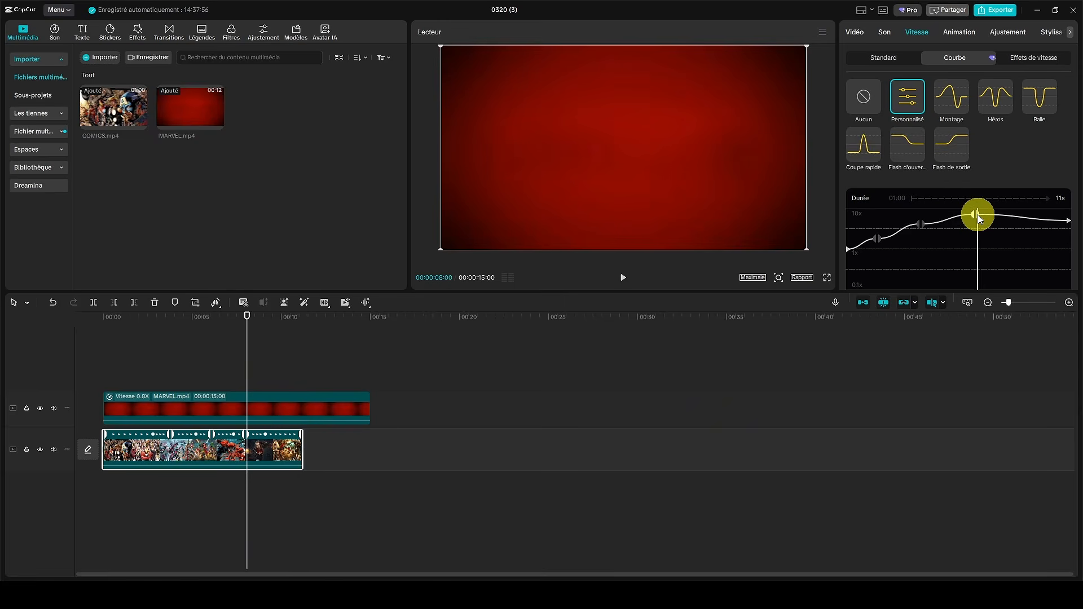
drag(972, 215, 978, 222)
Set the blend mode of the MARVEL.mp4 clip above COMICS.mp4 to Multiplication.
mouse_move(250, 316)
mouse_down()
mouse_move(314, 309)
mouse_move(99, 345)
mouse_up()
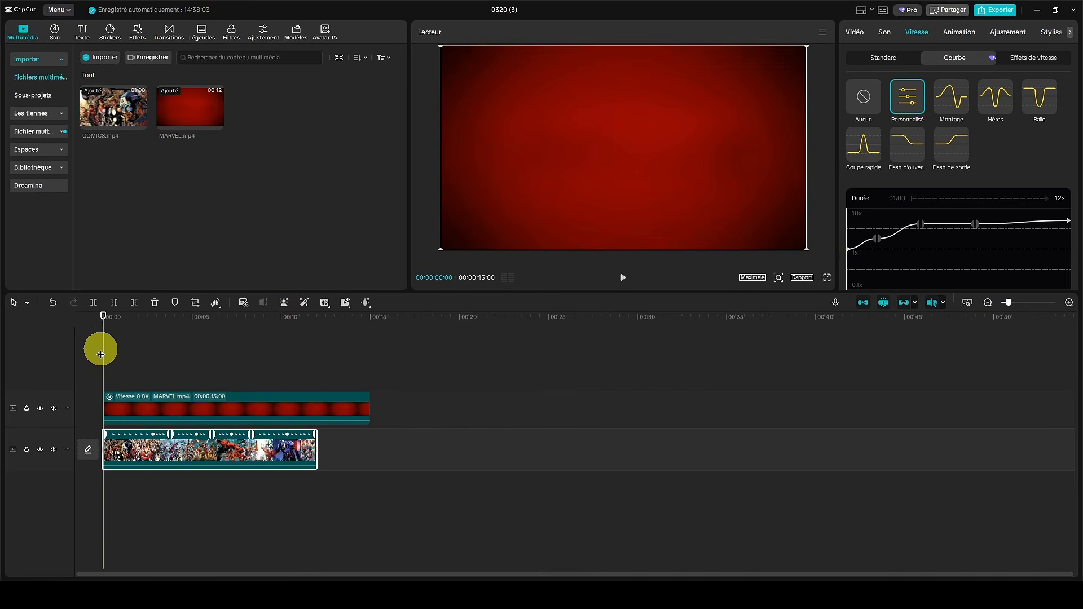
click(222, 398)
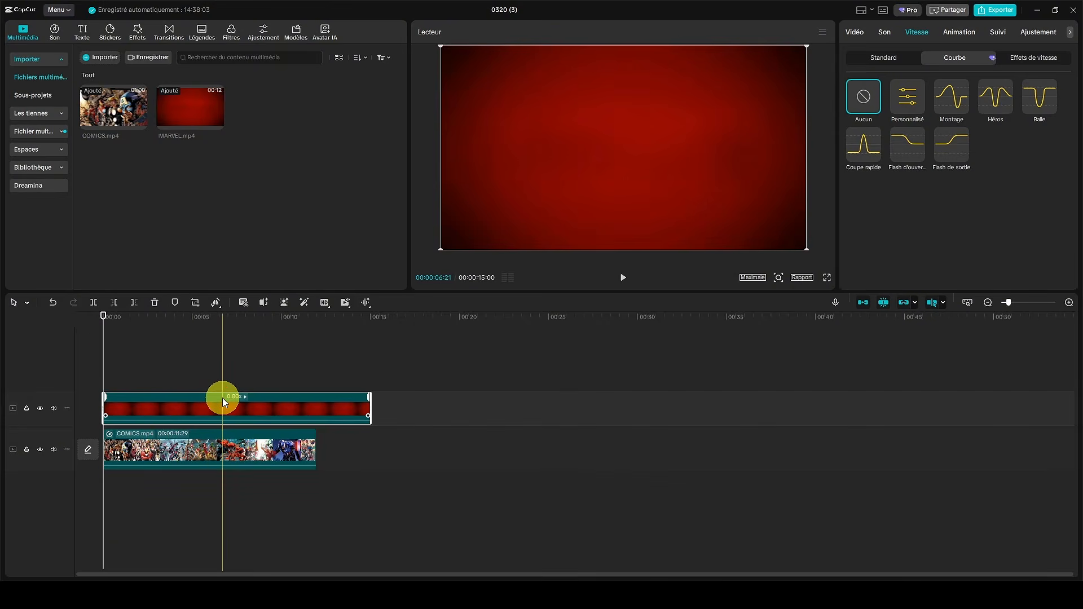
click(852, 34)
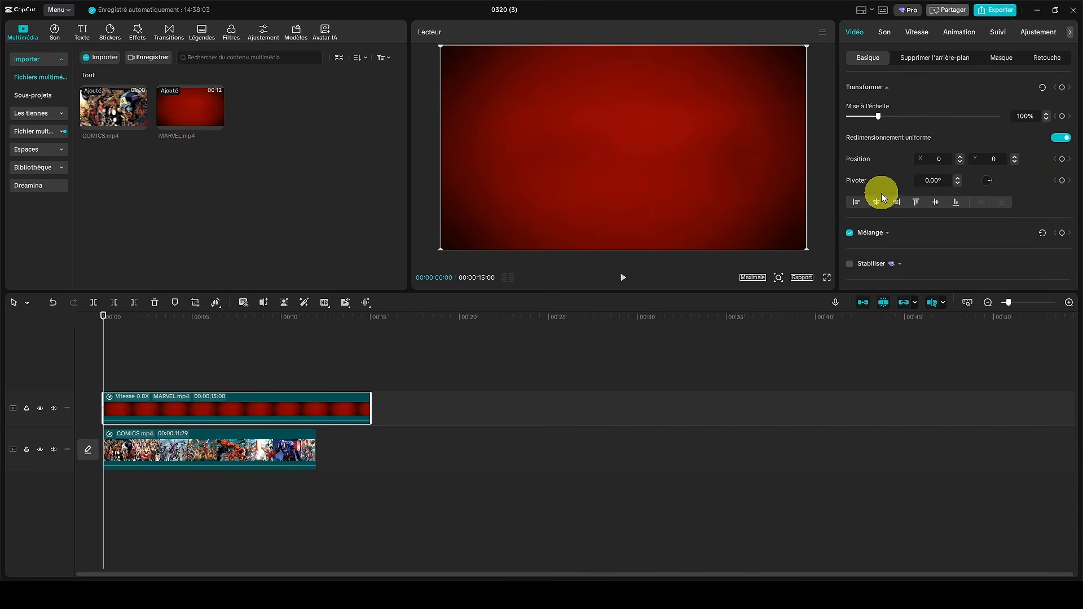
click(888, 235)
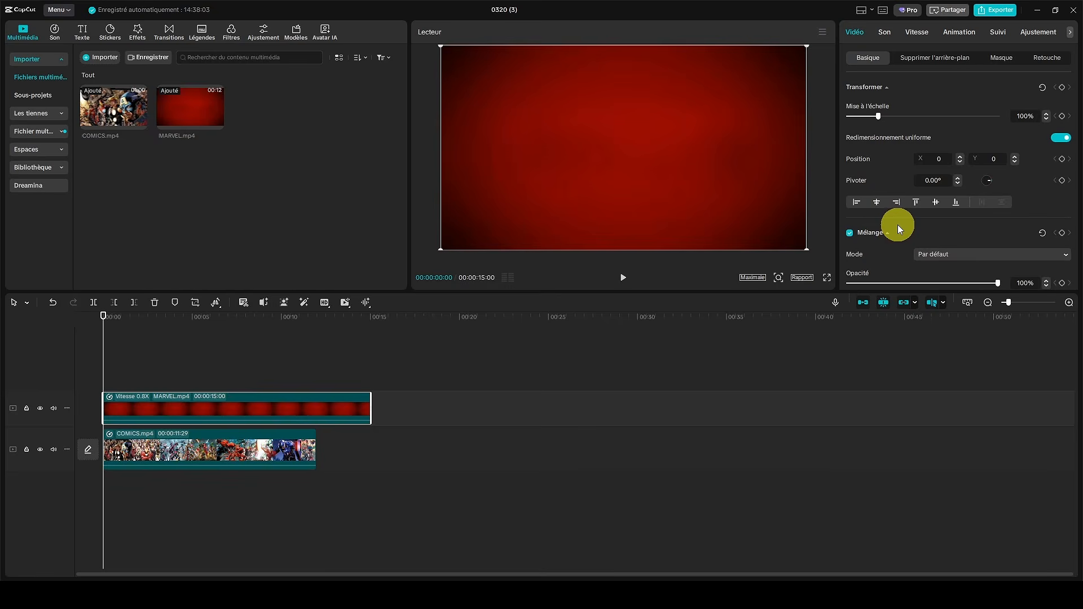
click(938, 253)
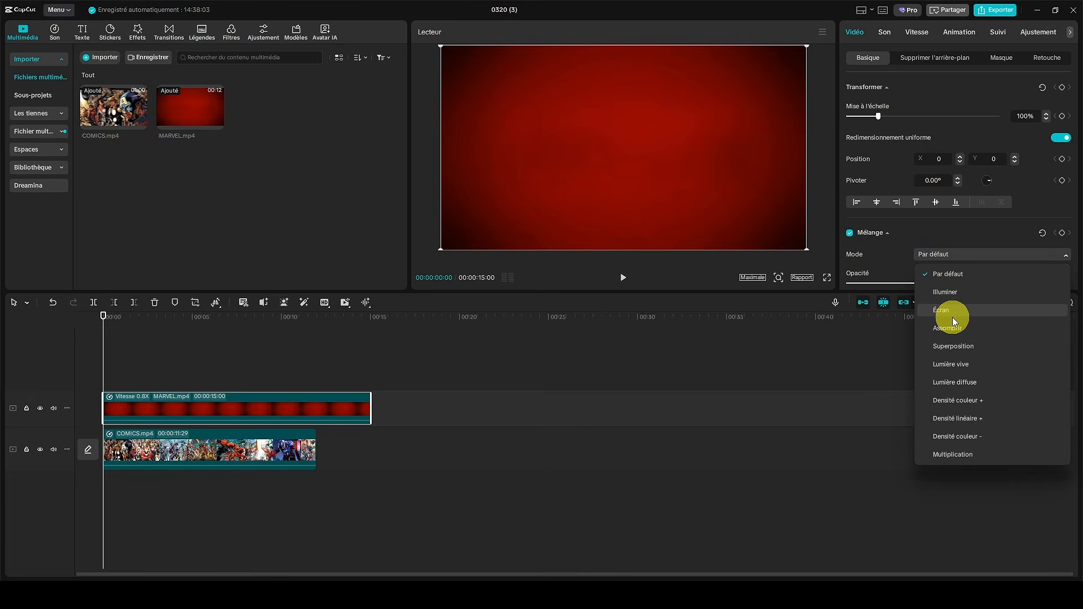
click(963, 450)
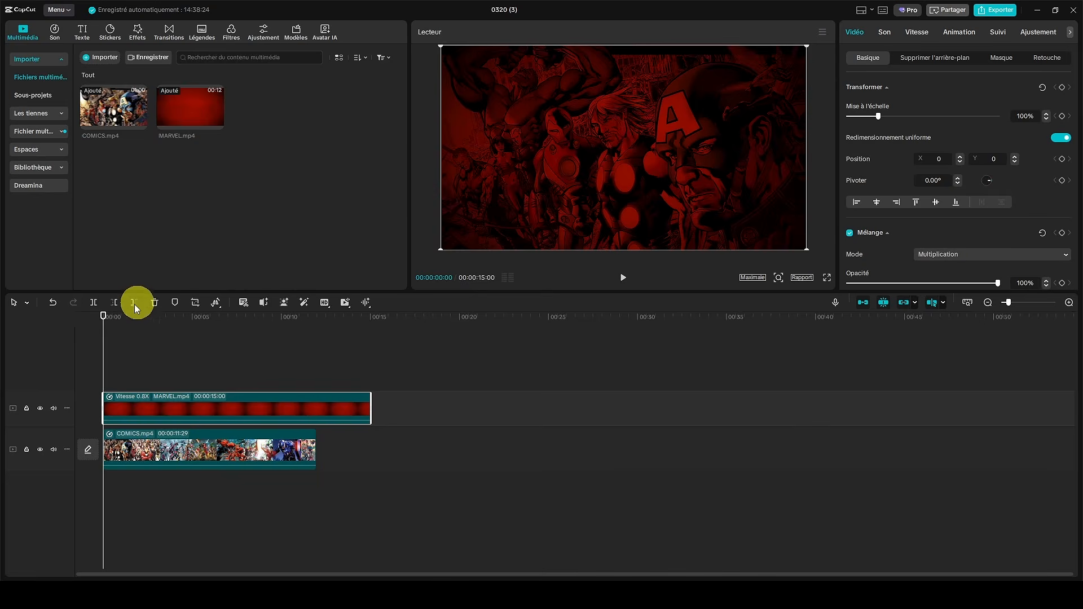
Play the blended montage from the start of the timeline to check it, and return to the beginning.
mouse_move(102, 314)
mouse_down()
mouse_move(225, 322)
mouse_move(97, 327)
mouse_up()
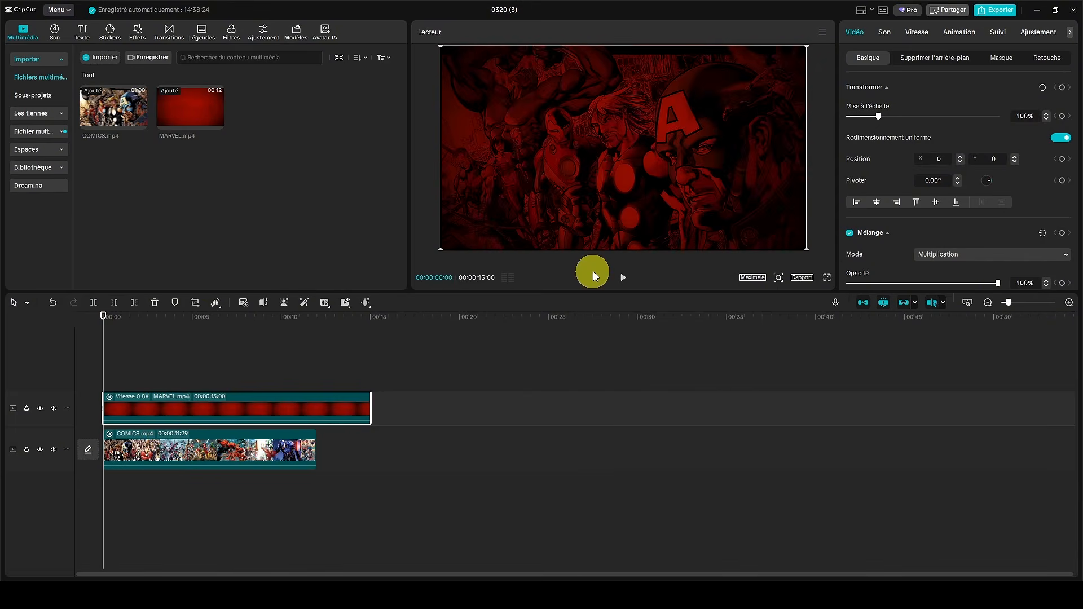
click(623, 277)
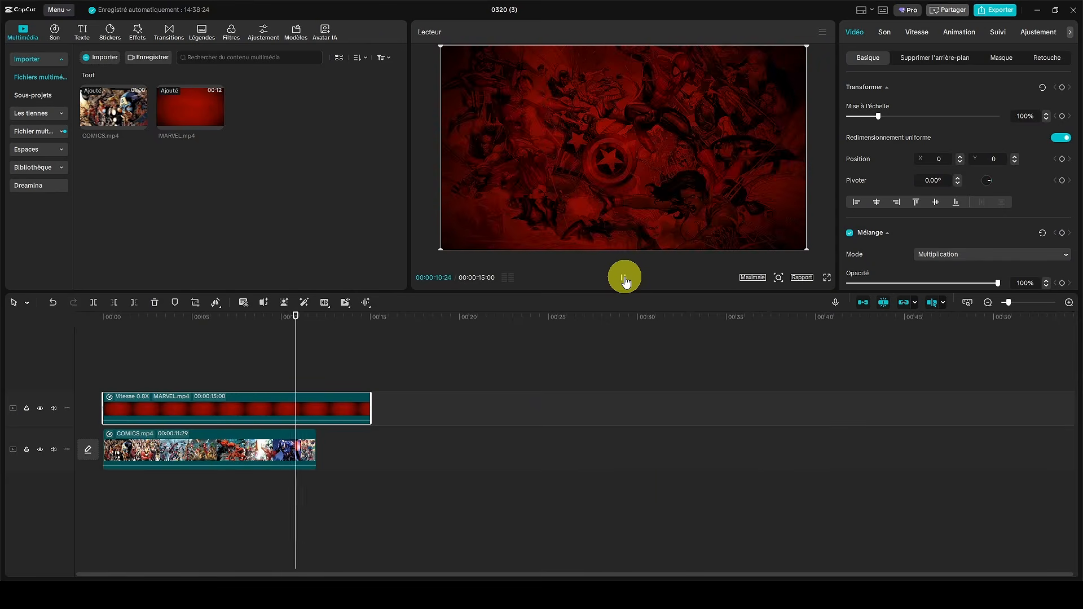
click(623, 281)
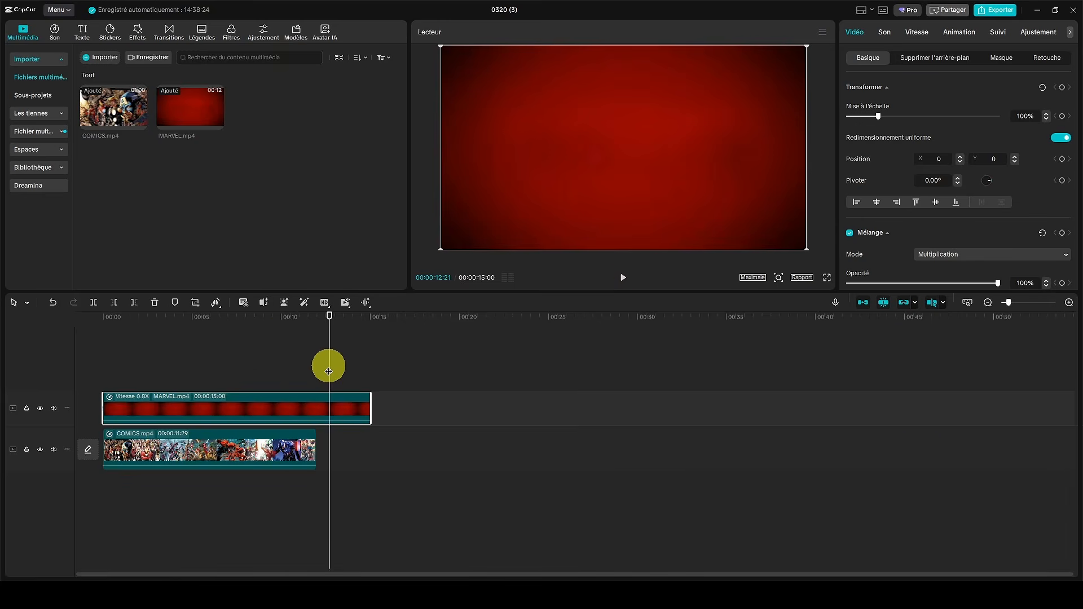
drag(329, 315, 99, 321)
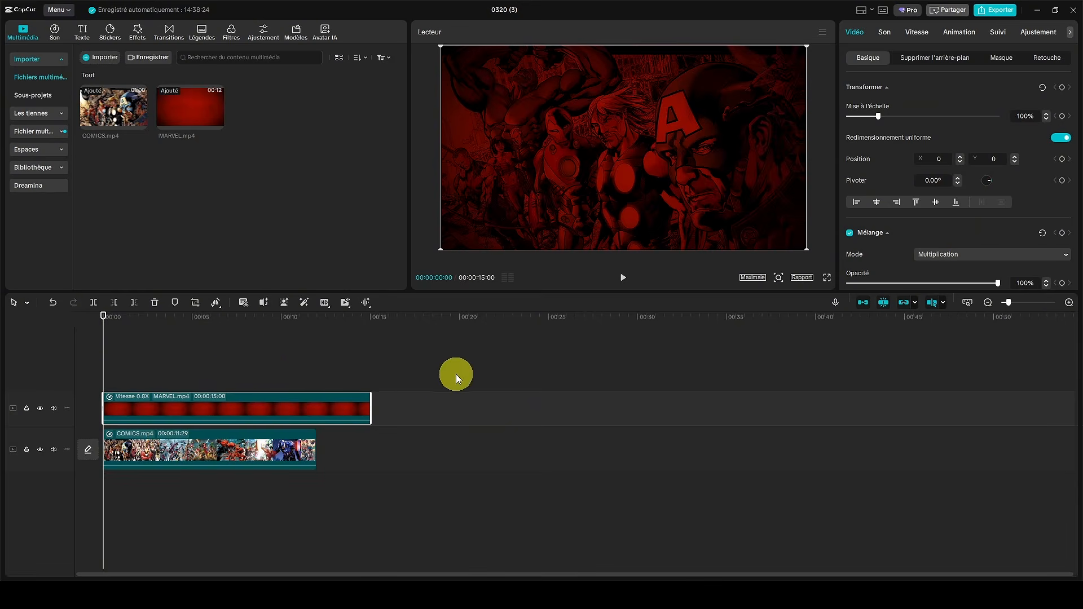
Copy the MARVEL.mp4 clip and paste the duplicate on a new track above it at the start of the timeline.
click(204, 361)
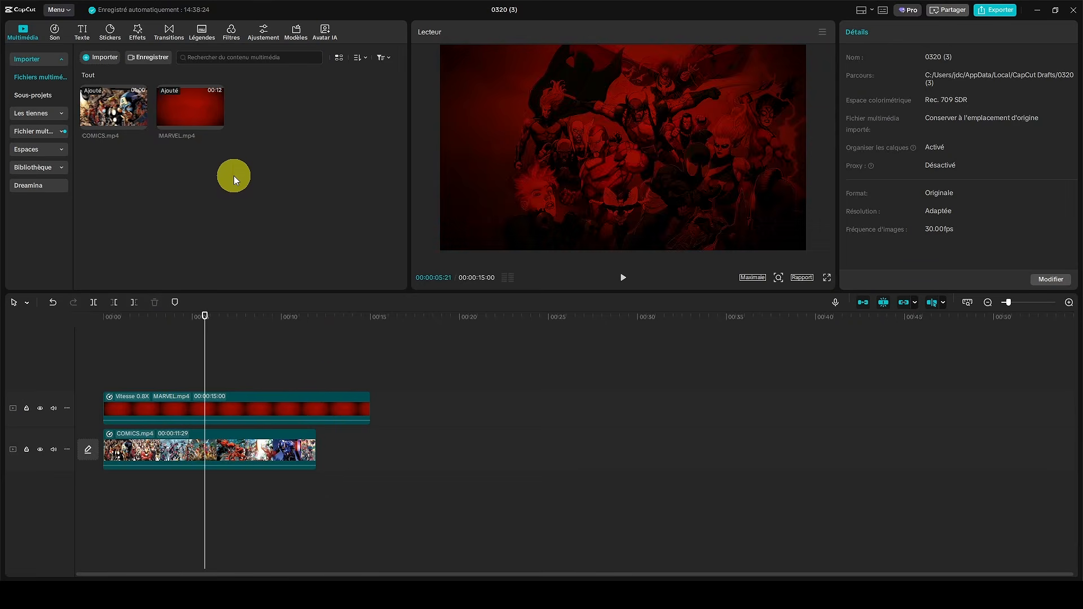
click(256, 399)
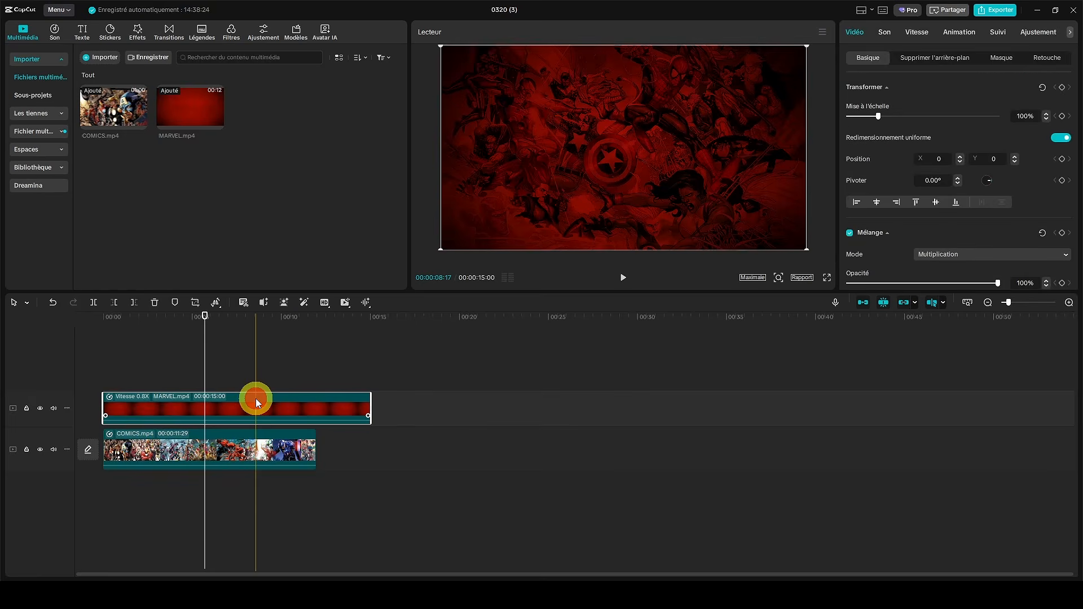
right_click(255, 398)
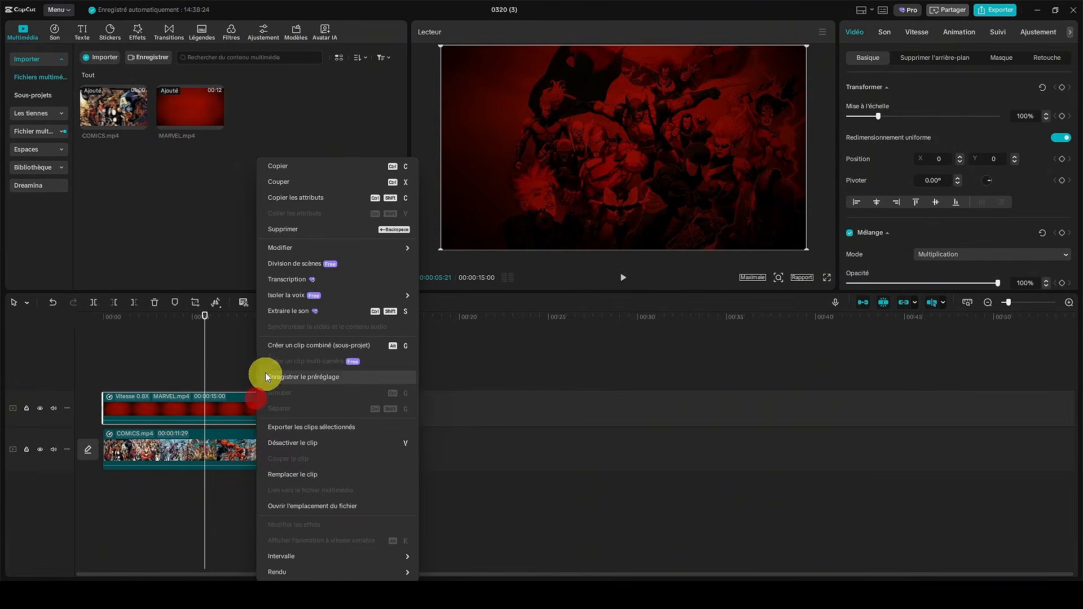
click(300, 174)
click(103, 360)
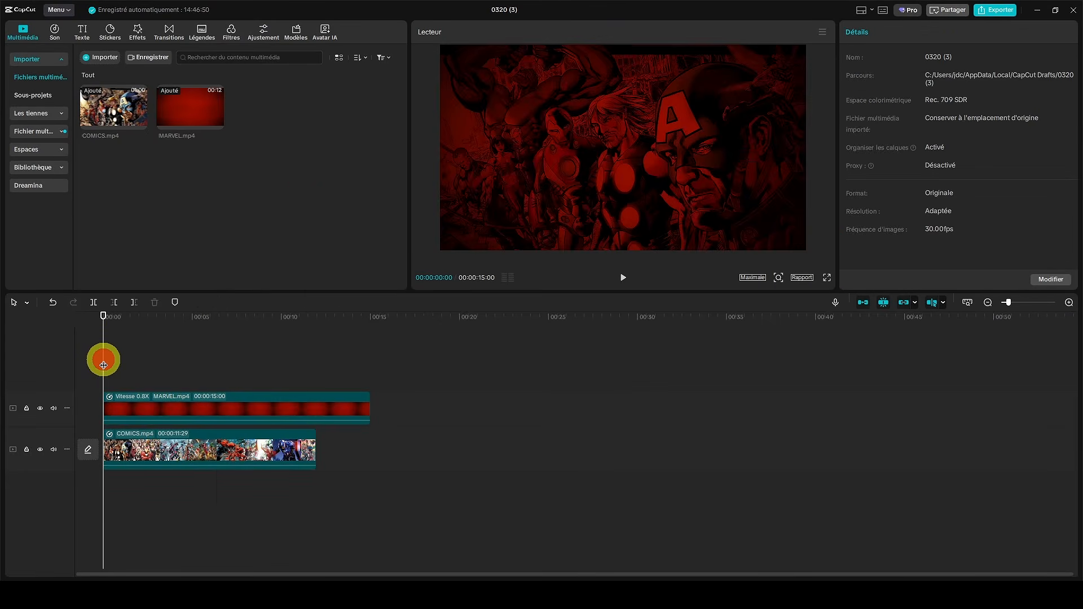
right_click(120, 366)
click(147, 406)
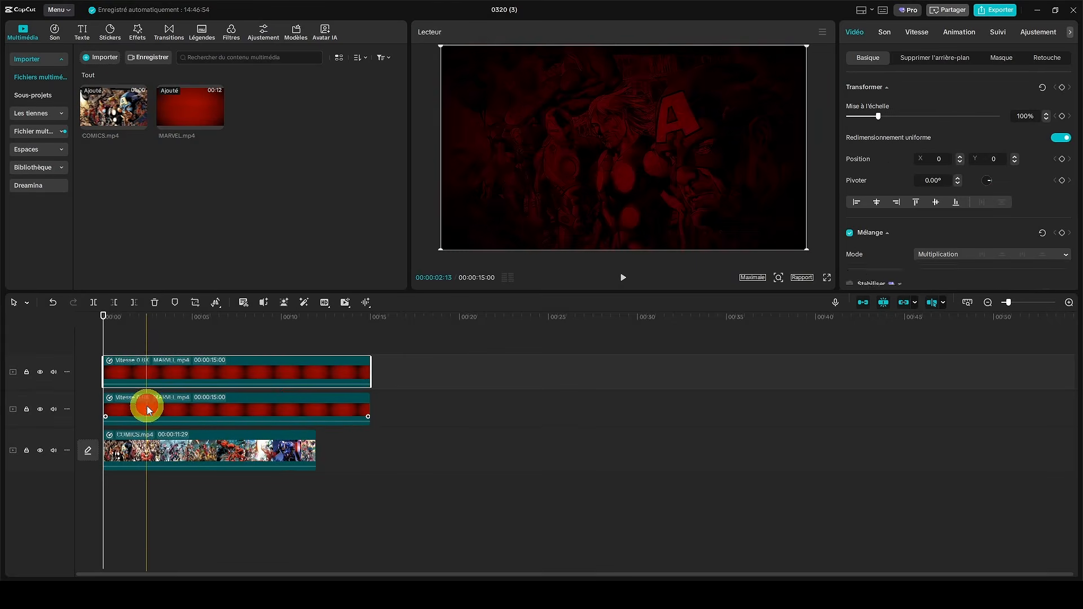
Set the top MARVEL.mp4 copy's blend mode to Par défaut and its opacity to 0%.
mouse_move(104, 321)
mouse_down()
mouse_move(164, 320)
mouse_move(206, 335)
mouse_move(135, 326)
mouse_move(114, 331)
mouse_move(160, 331)
mouse_move(104, 341)
mouse_up()
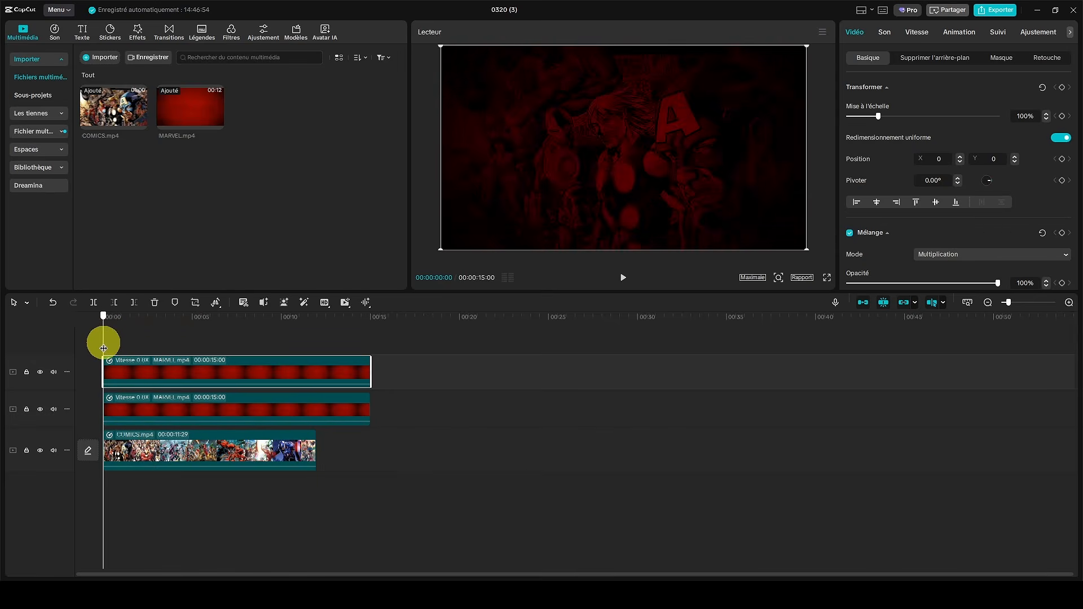
click(960, 255)
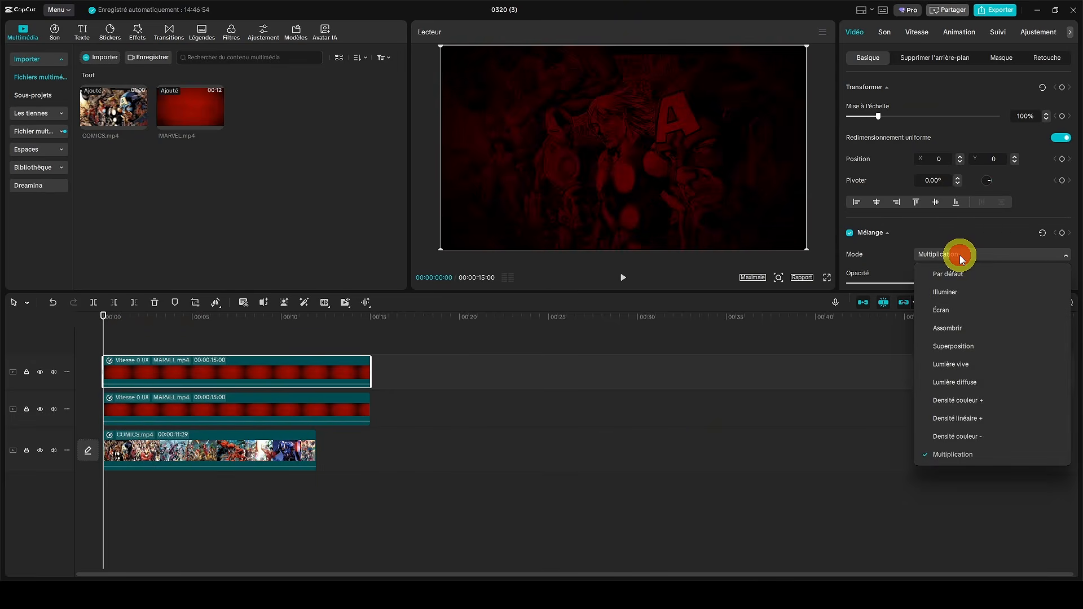
click(960, 274)
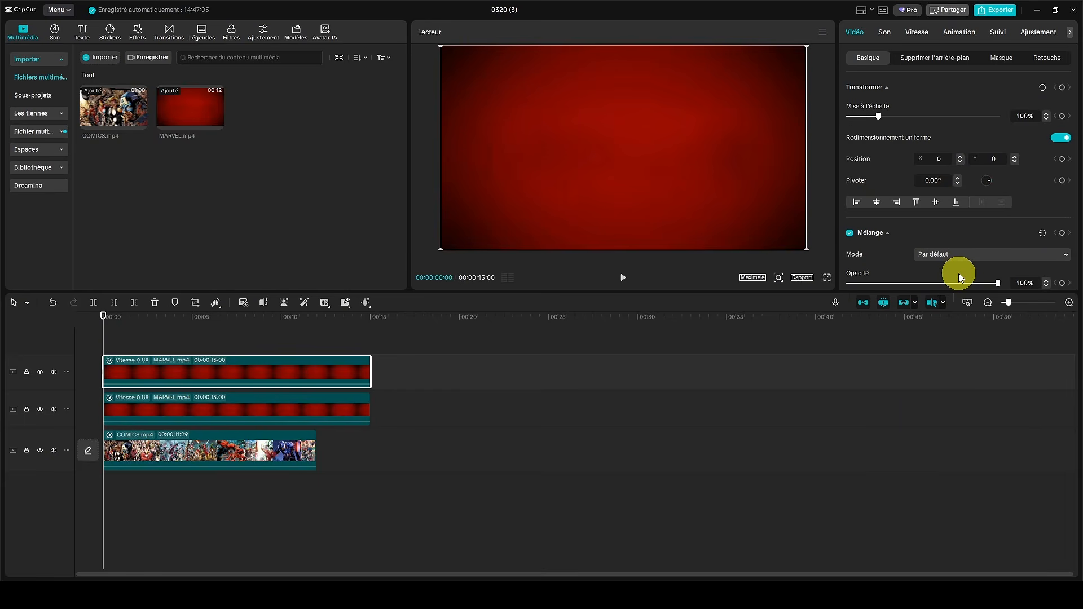
drag(998, 285, 845, 291)
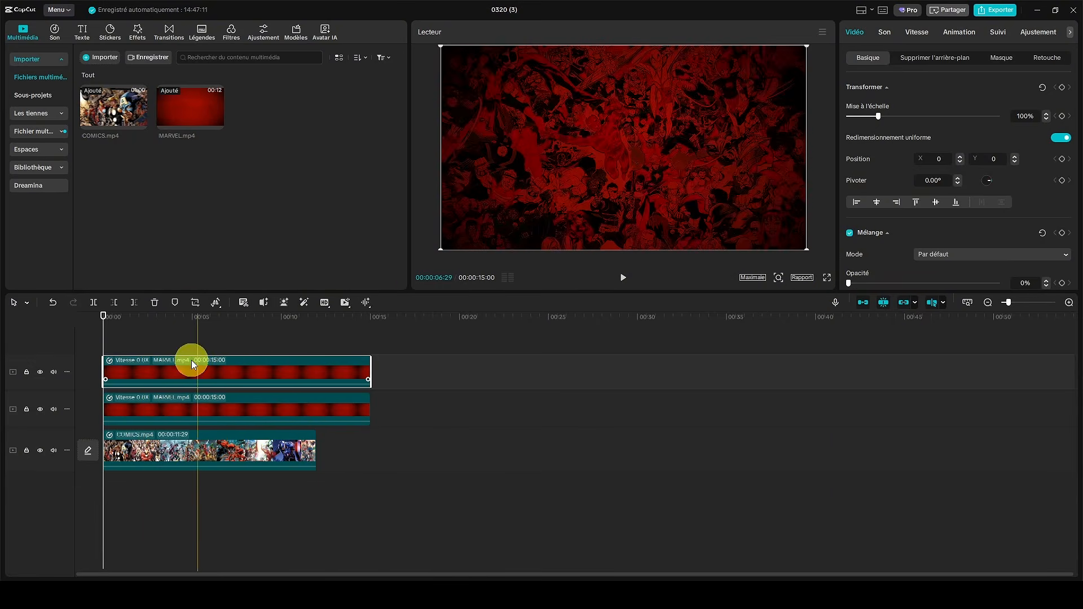
Keyframe the top MARVEL.mp4 copy's opacity at 0% at 5 s and 100% at 10 s.
drag(105, 318, 192, 314)
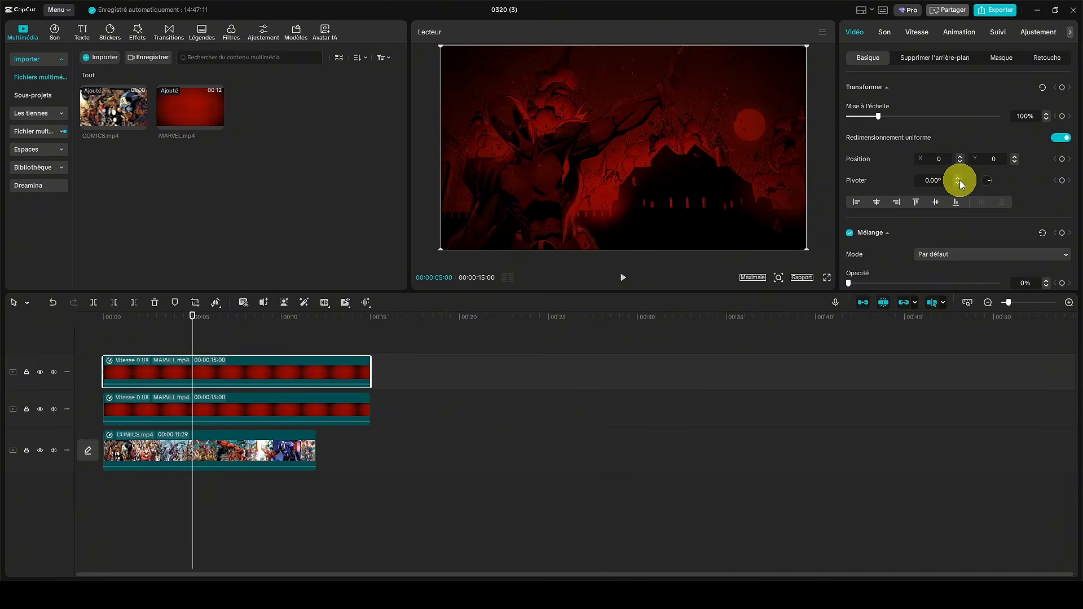
scroll(960, 181, down, 3)
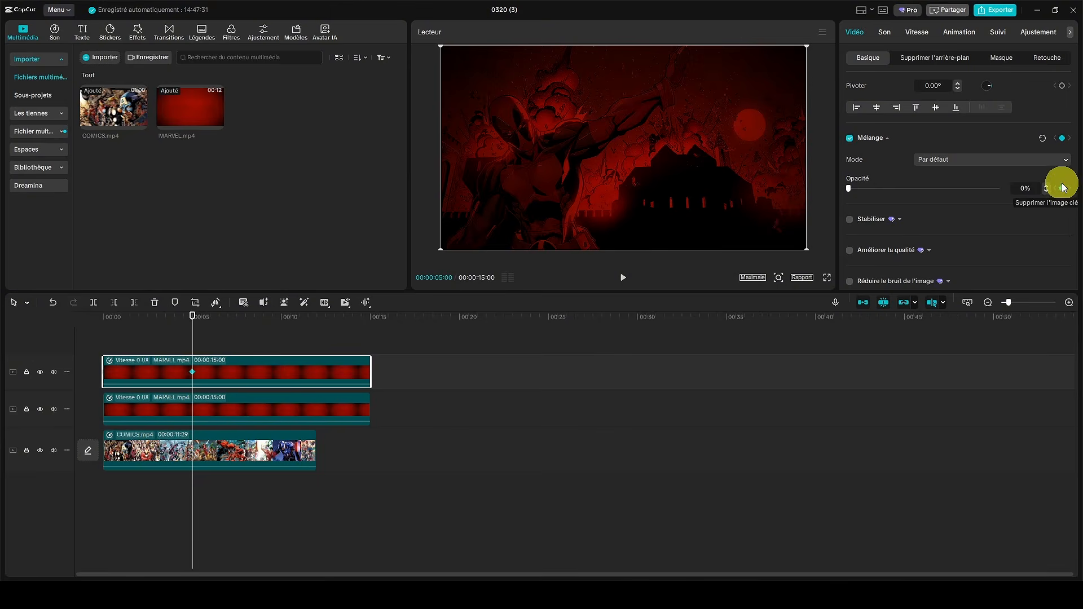
drag(198, 320, 282, 319)
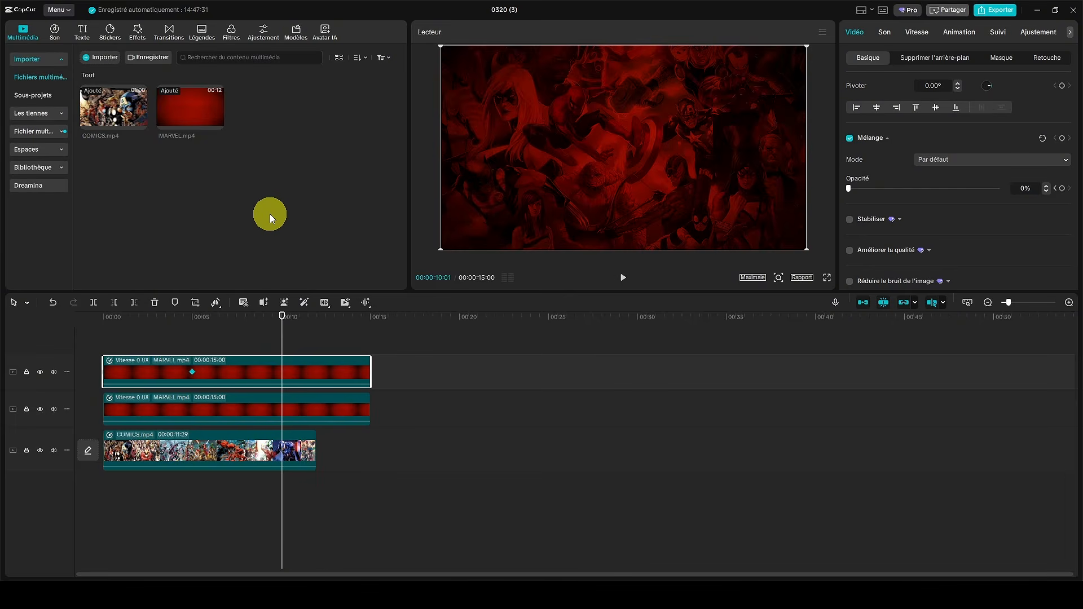
key(Left)
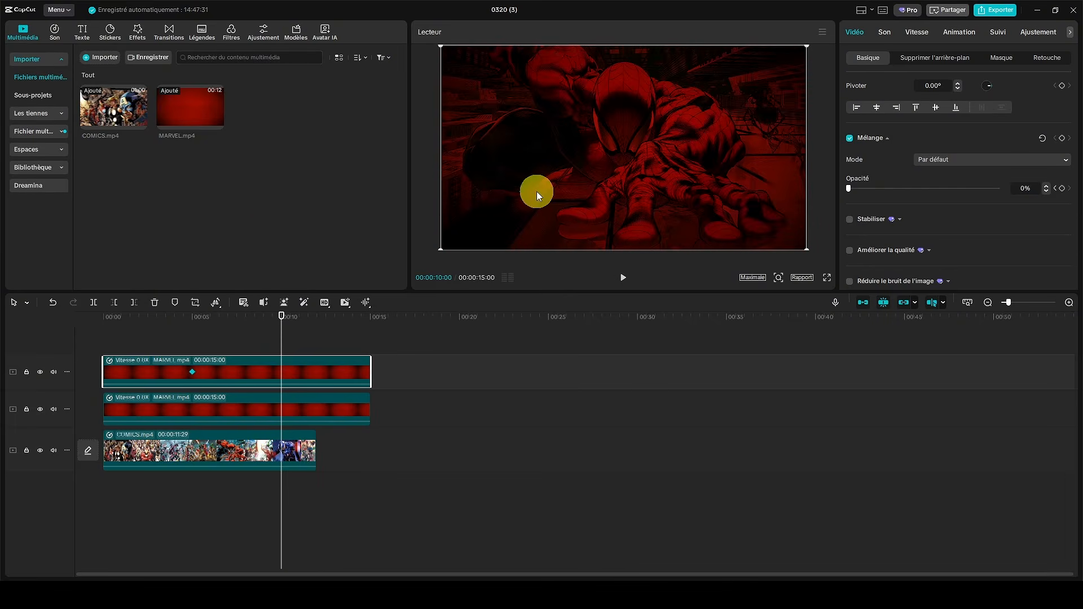
drag(848, 189, 990, 191)
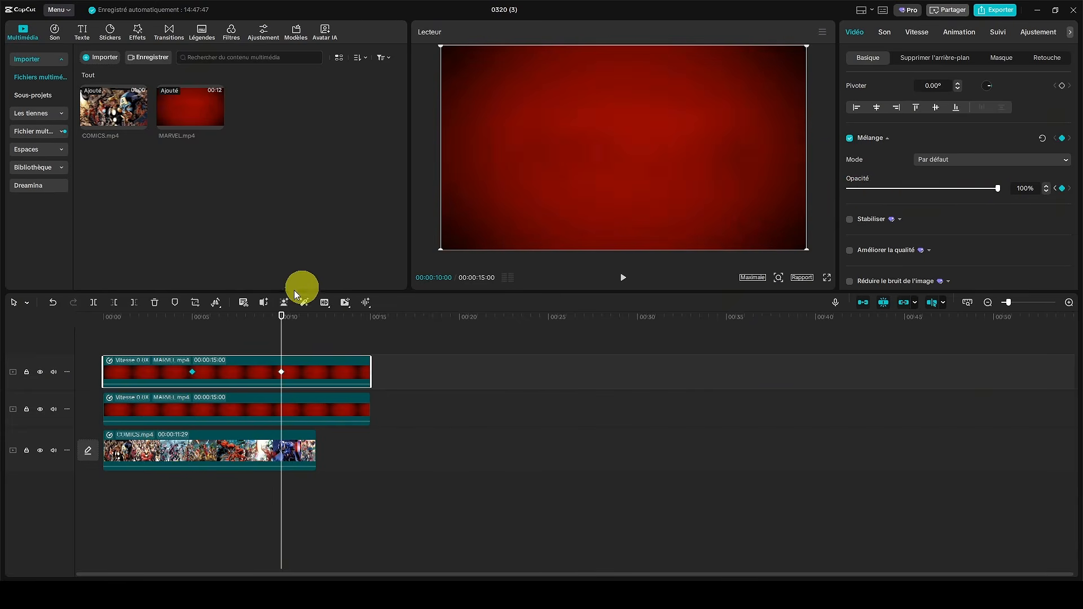
Play the sequence from the start to check the top MARVEL.mp4 clip's fade-in, and inspect its 5 s keyframe.
click(106, 337)
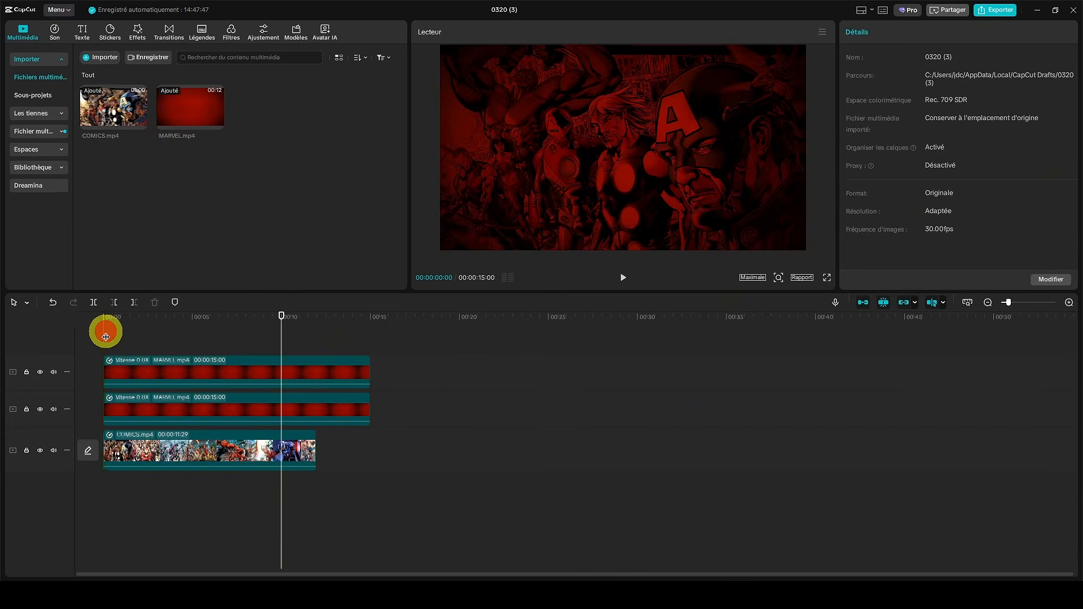
click(624, 281)
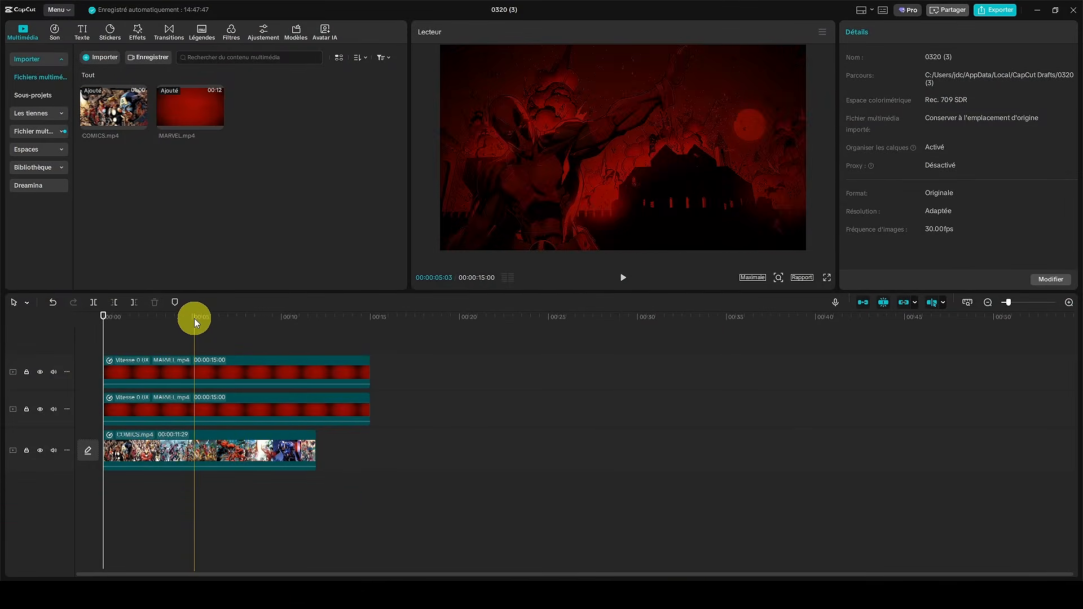
click(198, 364)
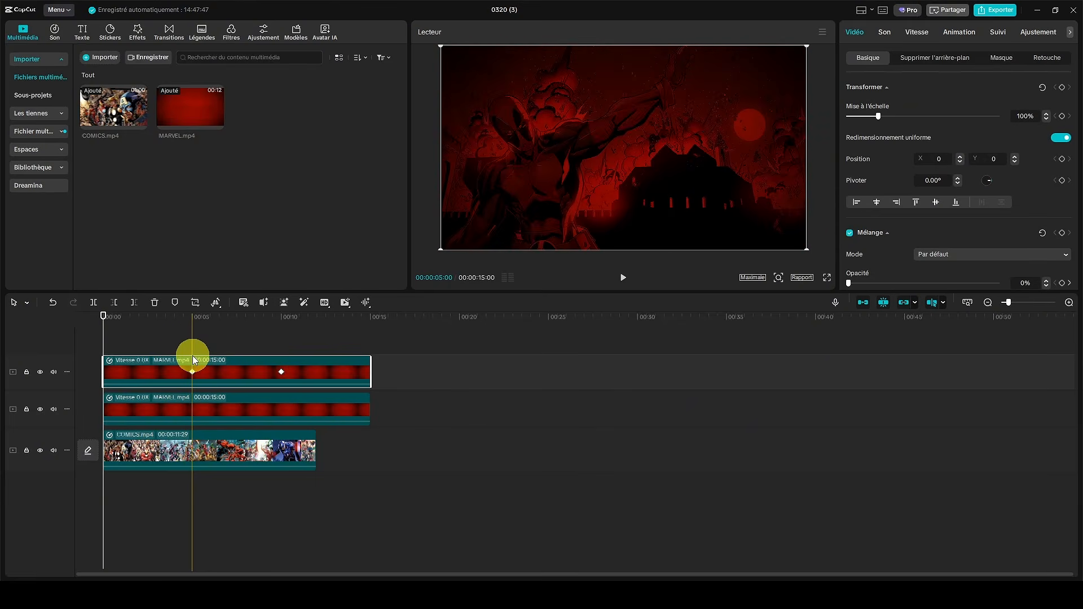
Add a default text clip above the videos from 5 s to 15 s and set its font to Marvel Regular.
click(84, 33)
drag(97, 68, 371, 363)
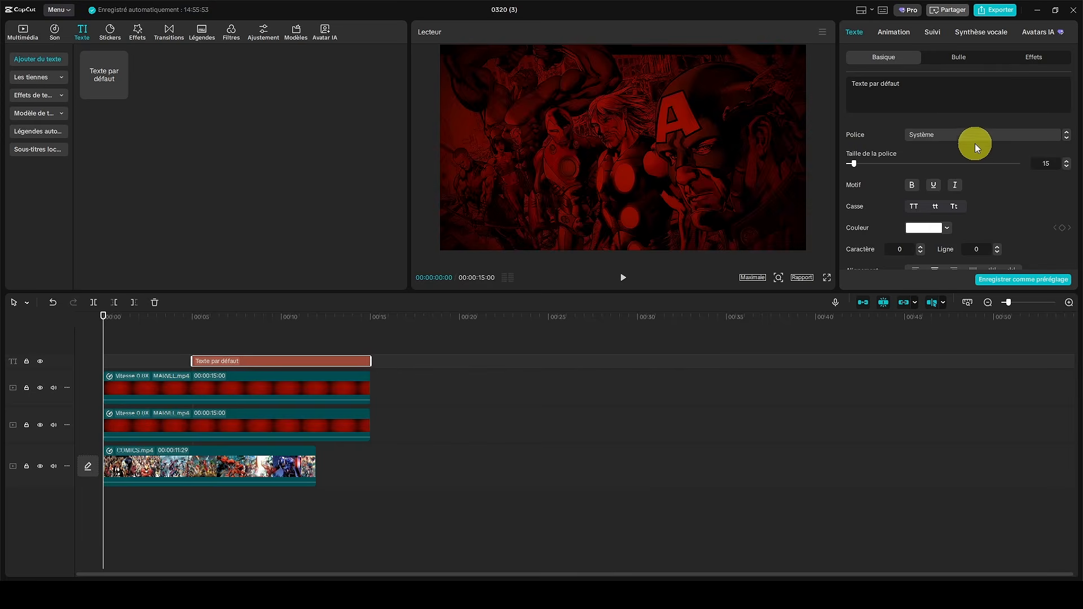
click(969, 138)
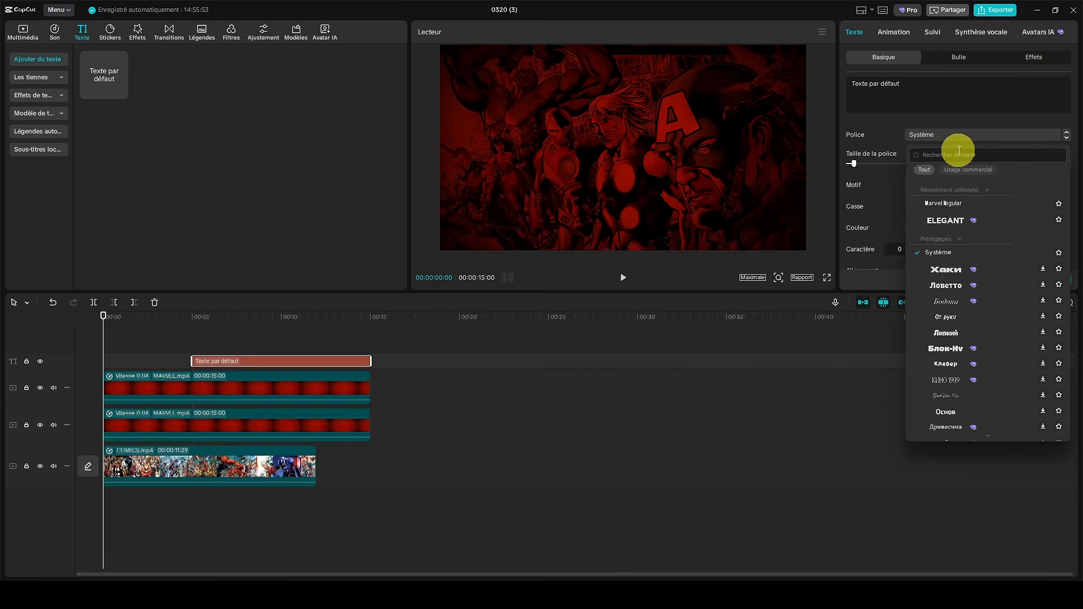
click(946, 204)
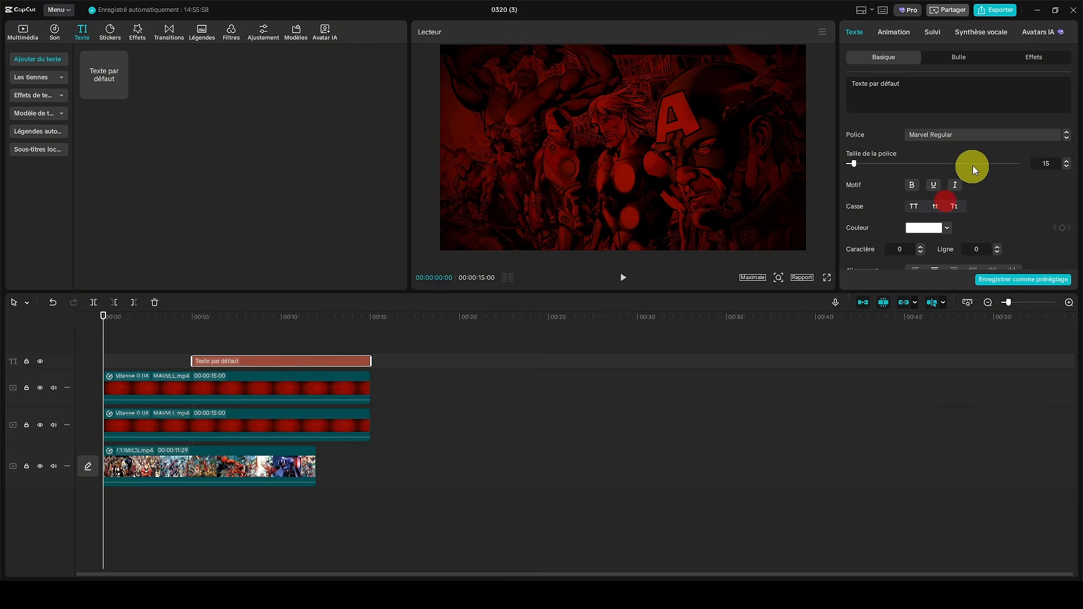
Replace the text clip's content with MARVEL and set its font size to 56.
click(216, 344)
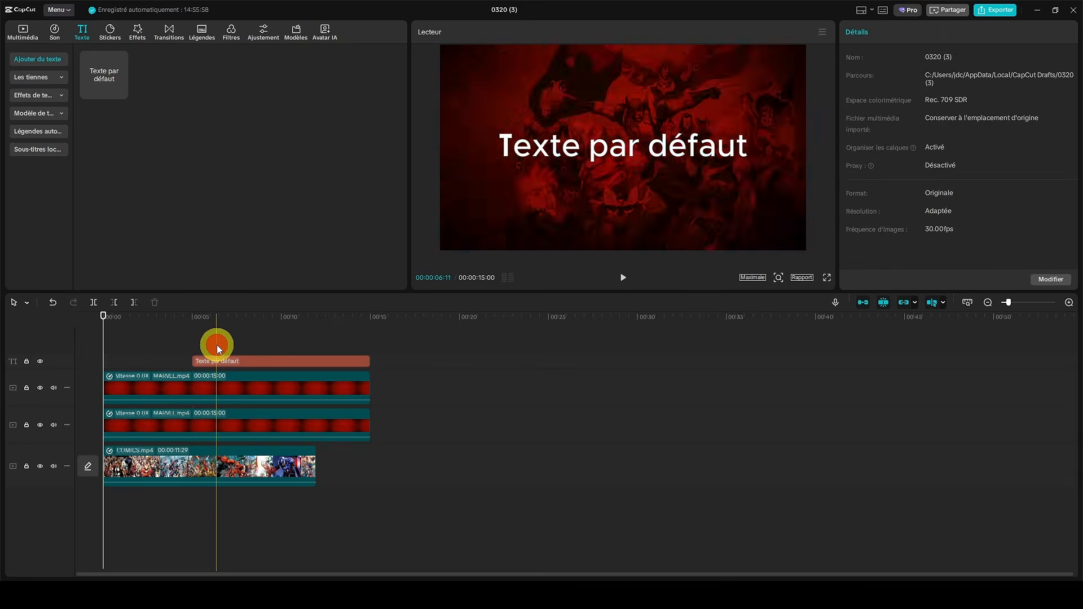
click(245, 360)
drag(919, 83, 803, 82)
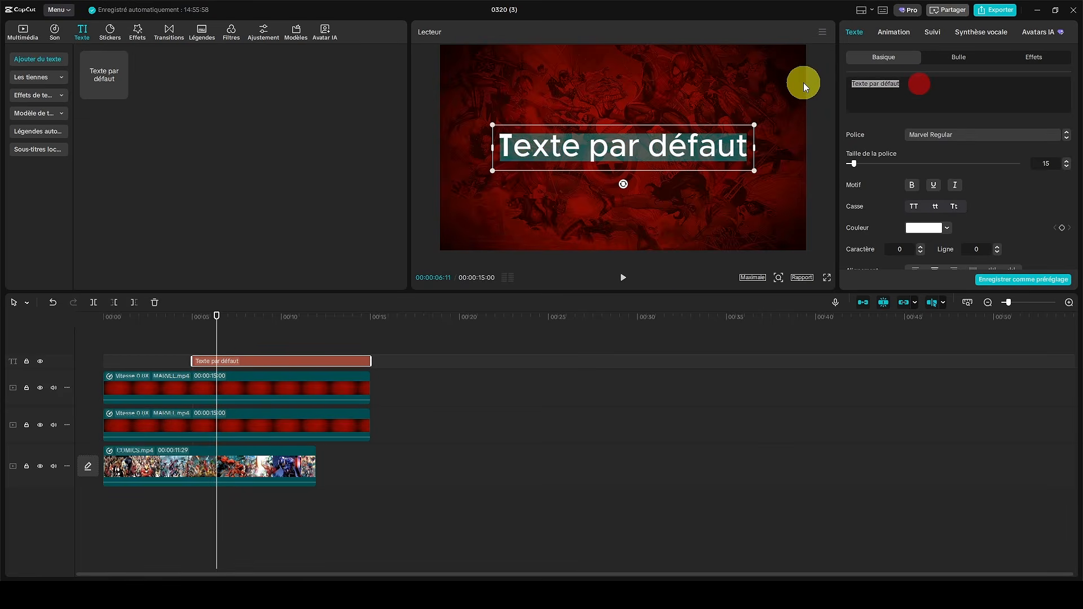
text(MARVEL)
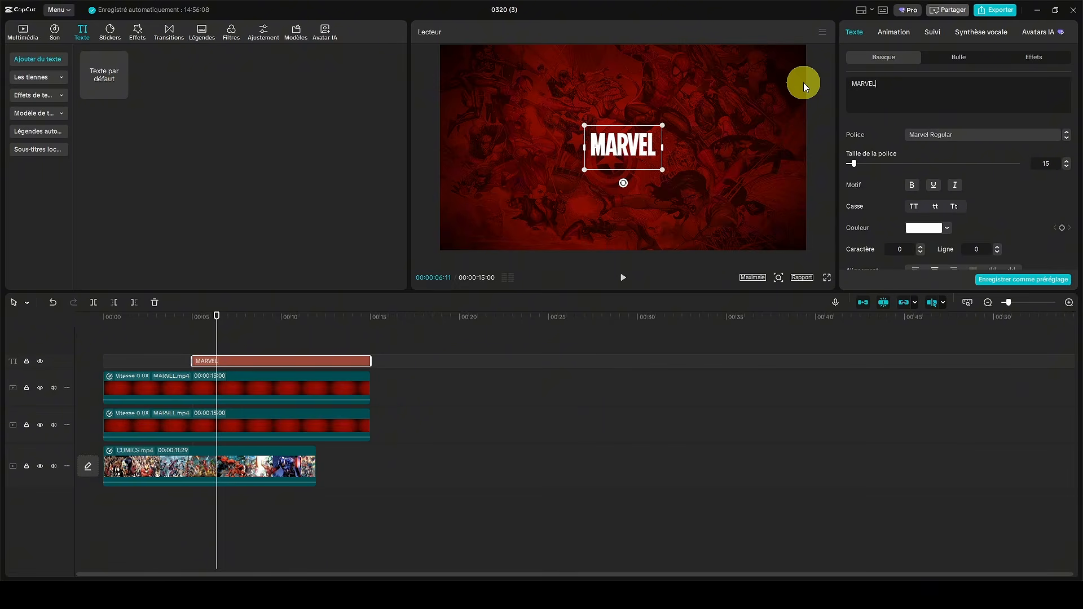
drag(854, 162, 878, 162)
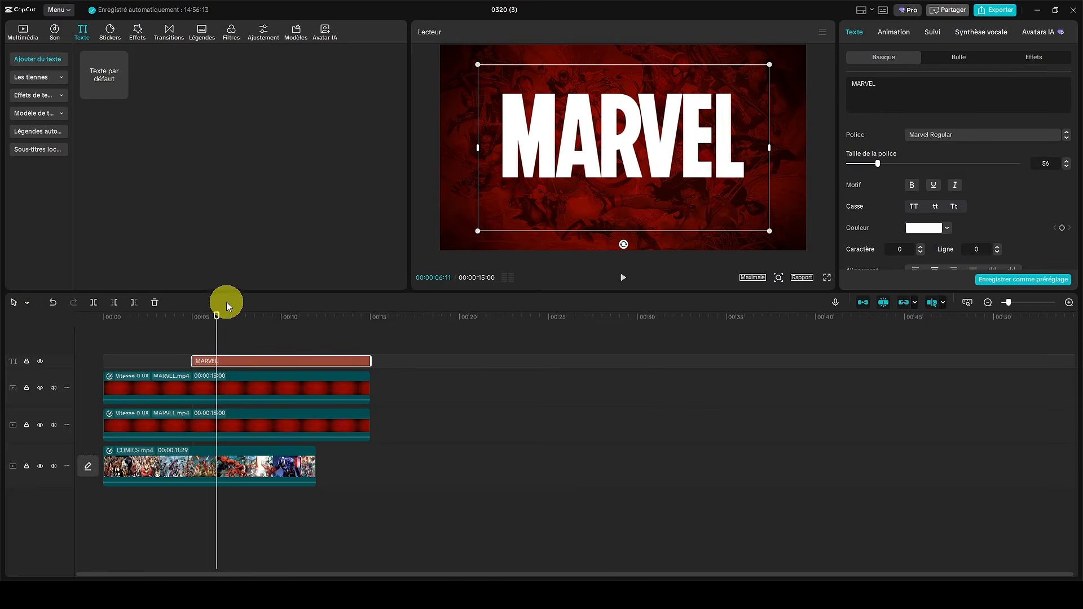
Keyframe the MARVEL text clip's opacity at 0% at 5 s and 100% at 10 s.
drag(215, 320, 194, 323)
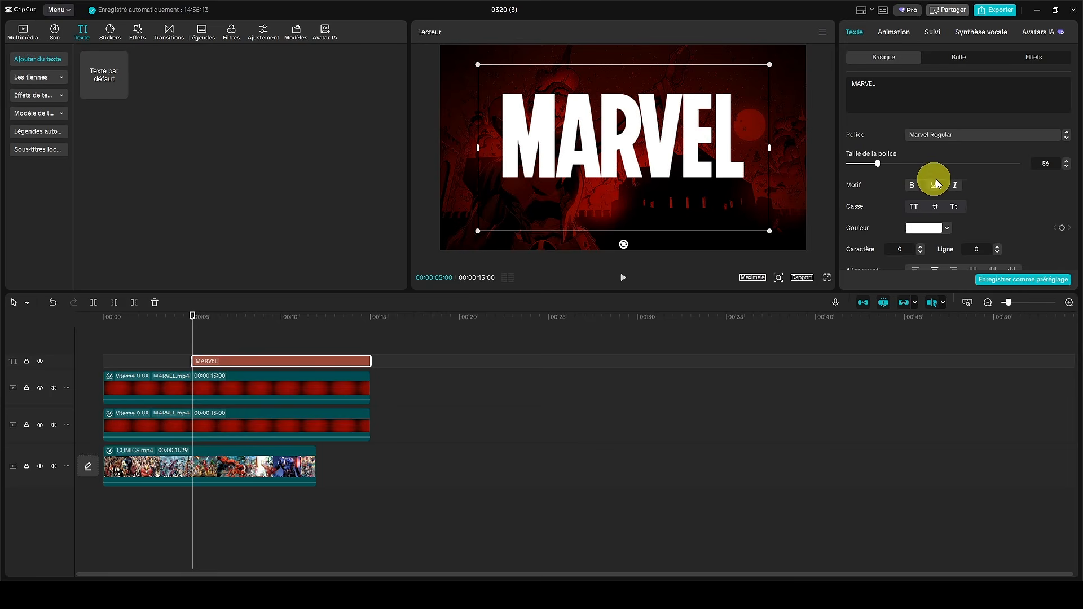
scroll(993, 189, down, 2)
scroll(955, 174, down, 5)
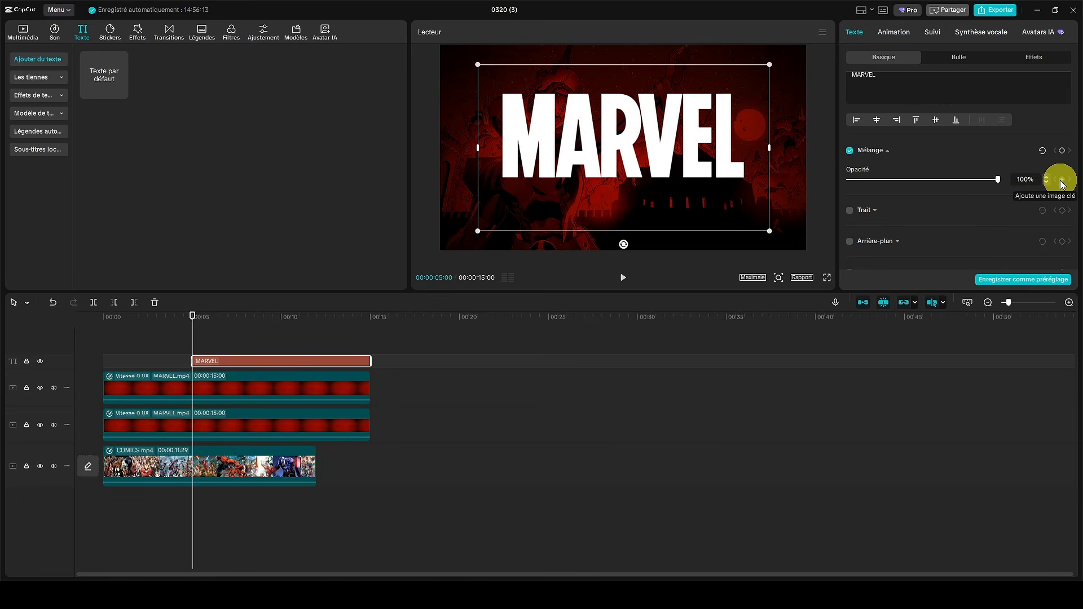
drag(1000, 179, 850, 183)
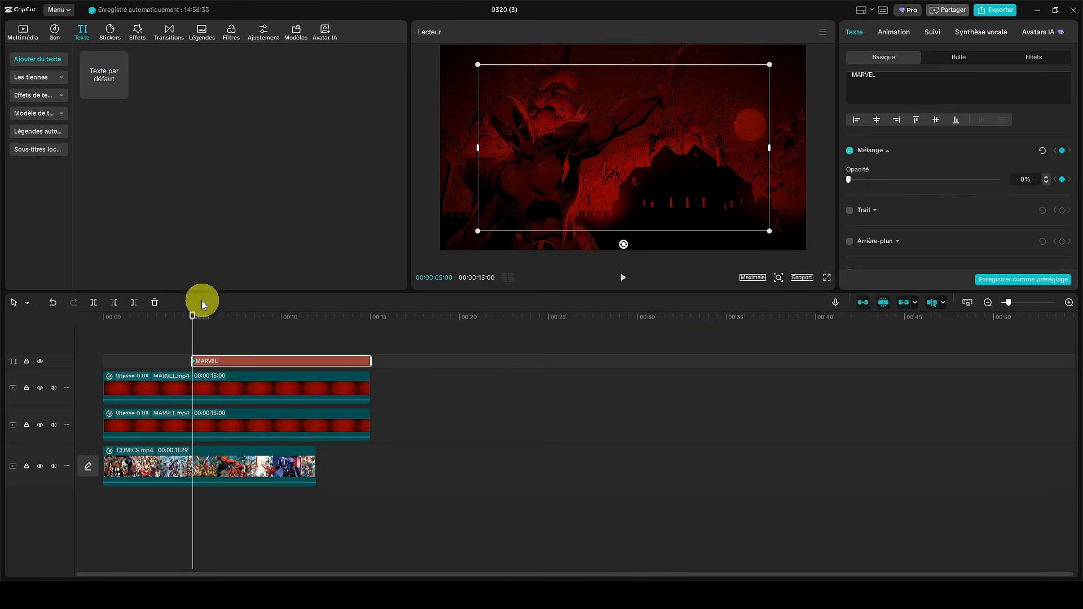
drag(192, 318, 283, 309)
key(Left)
key(Left)
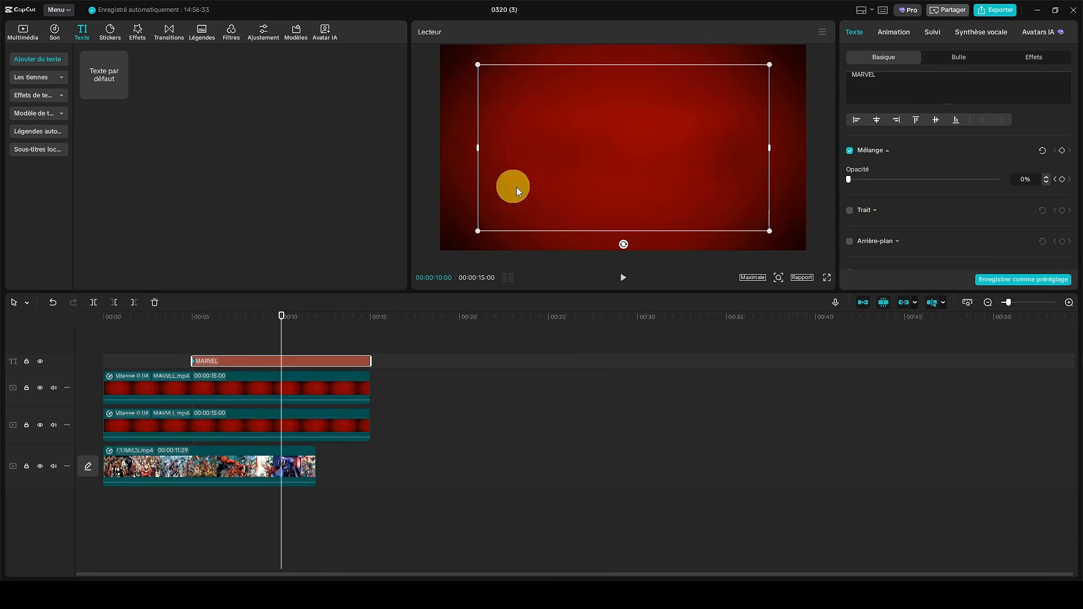
drag(850, 180, 1005, 180)
click(1059, 180)
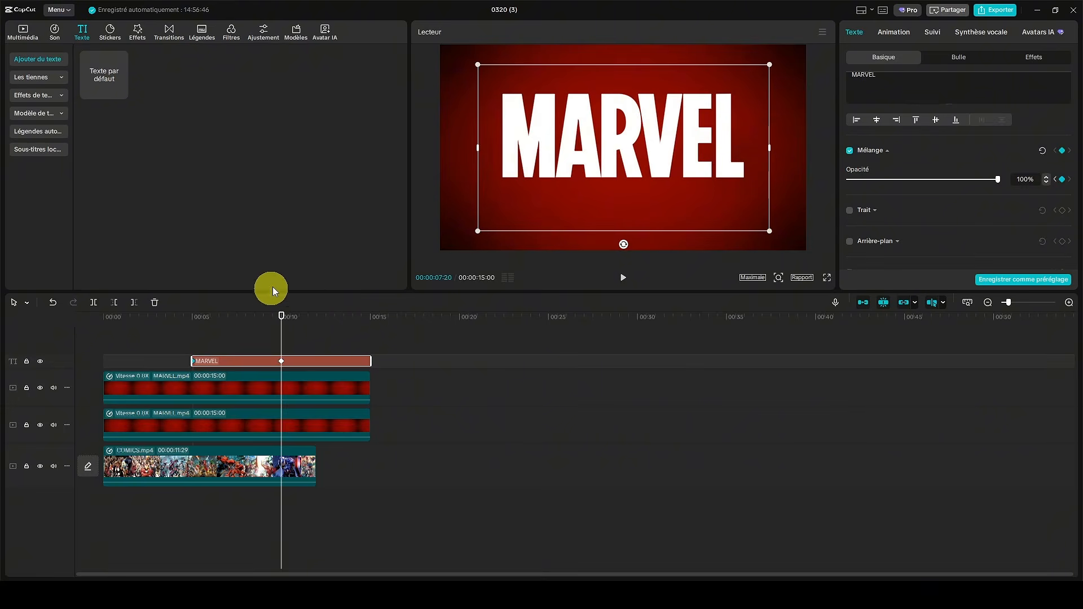
Play the whole sequence from the start to check the MARVEL title's fade-in over the red background.
click(170, 334)
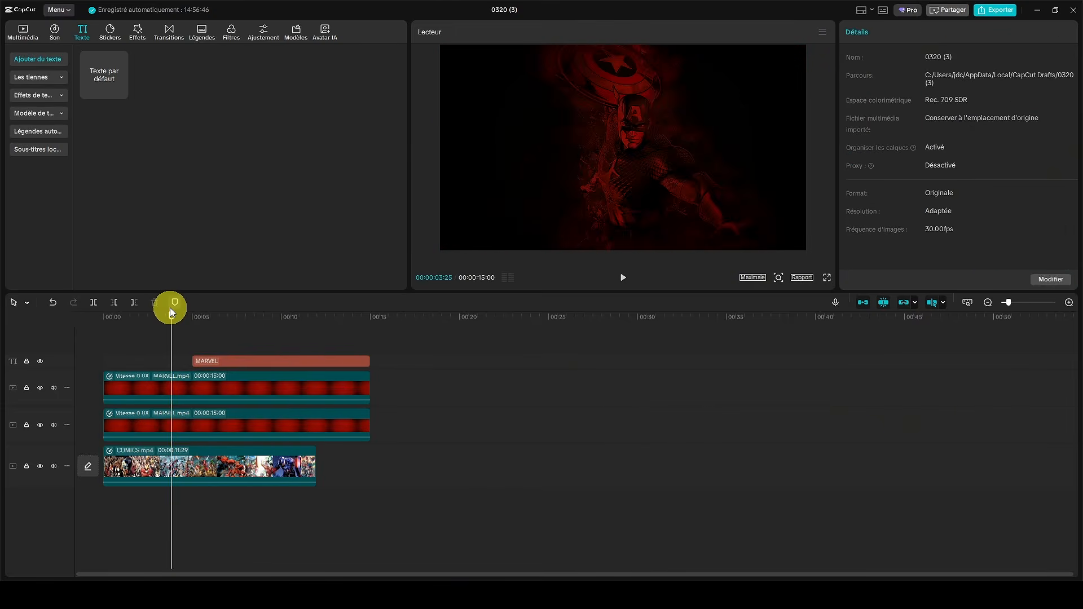
drag(171, 309, 104, 312)
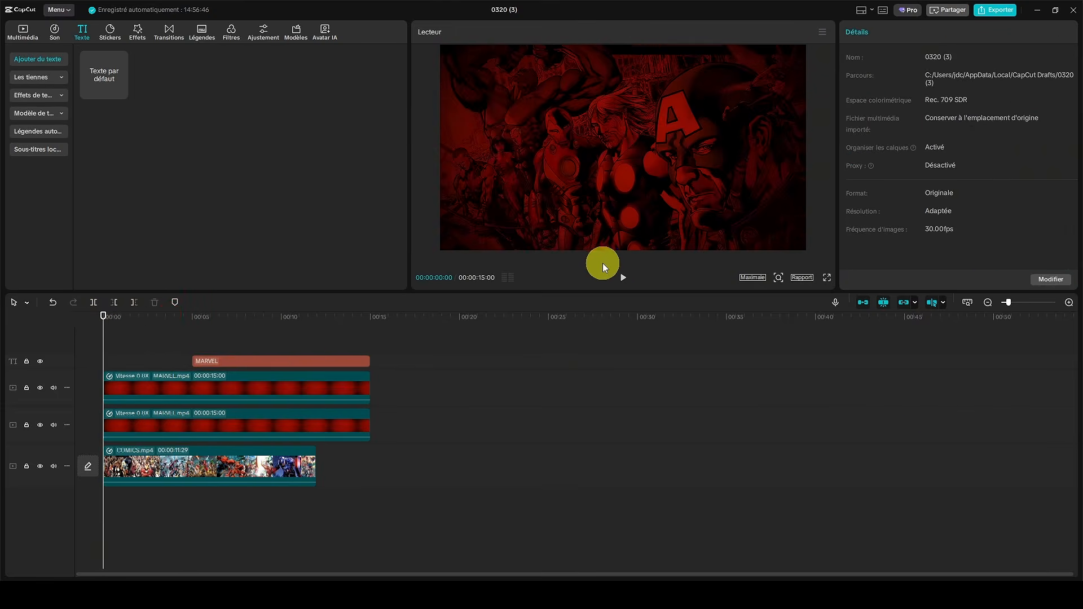
click(619, 279)
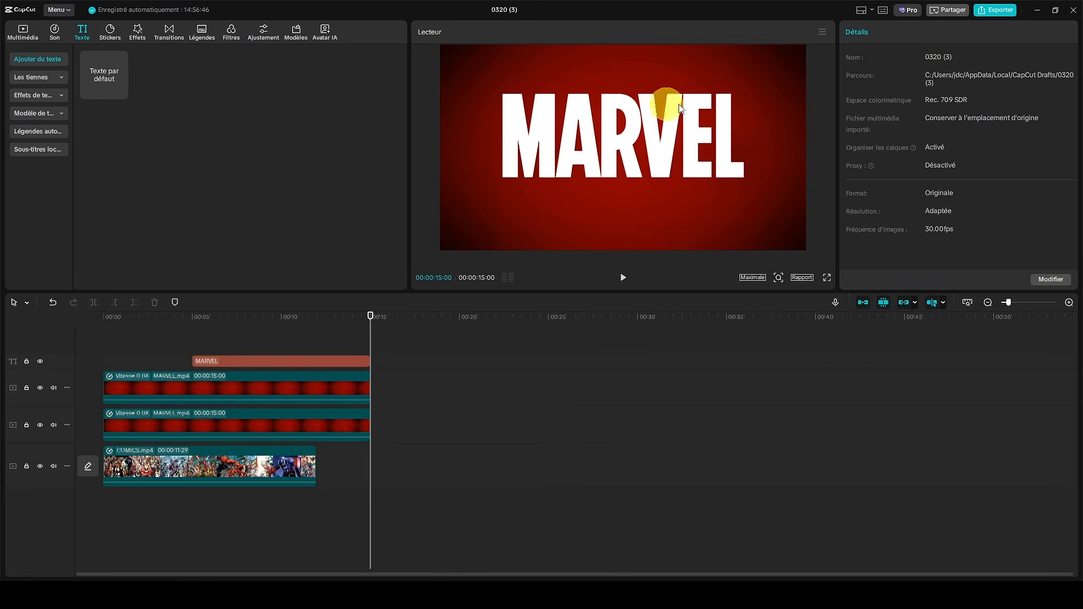
Open the export settings for the finished intro.
click(1009, 11)
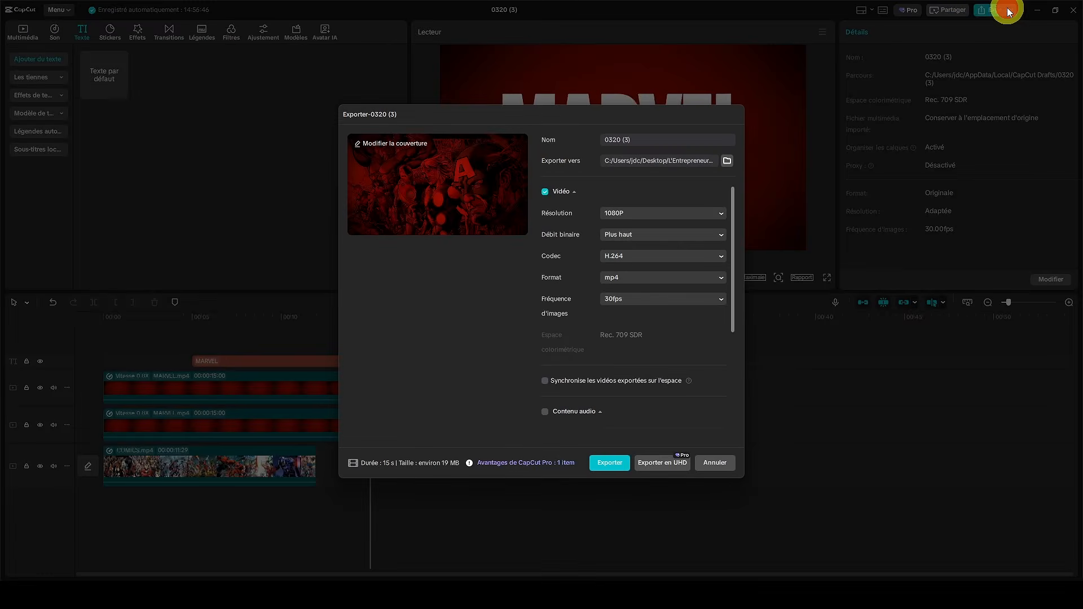